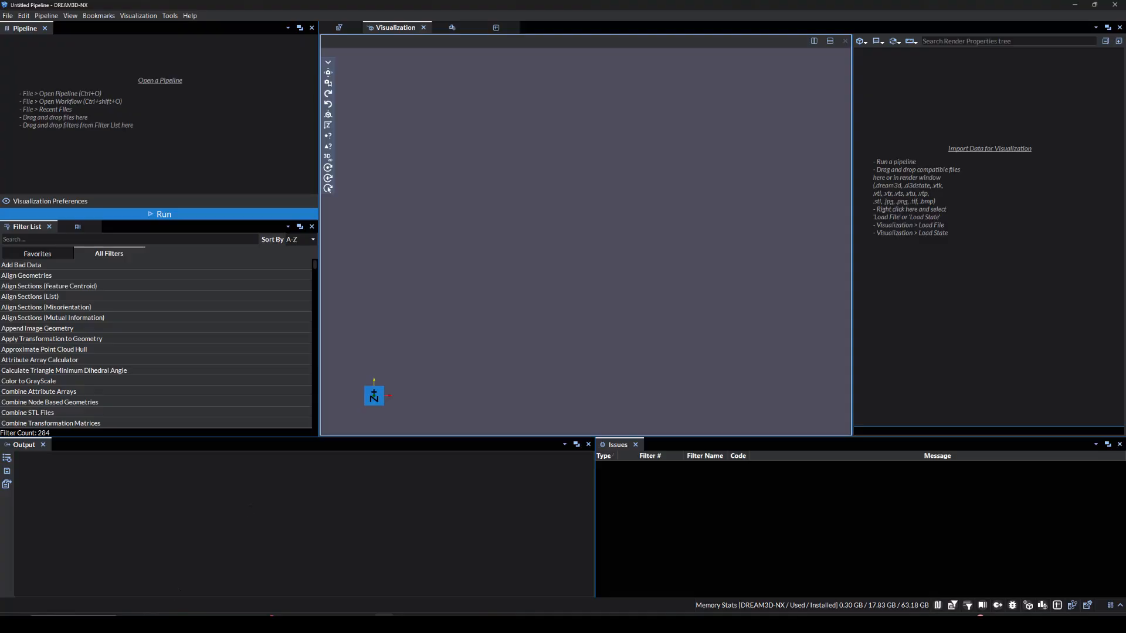
Import ND_1.ang with the Read EDAX EBSD Data (.ang) filter and run the pipeline
left_click(153, 624)
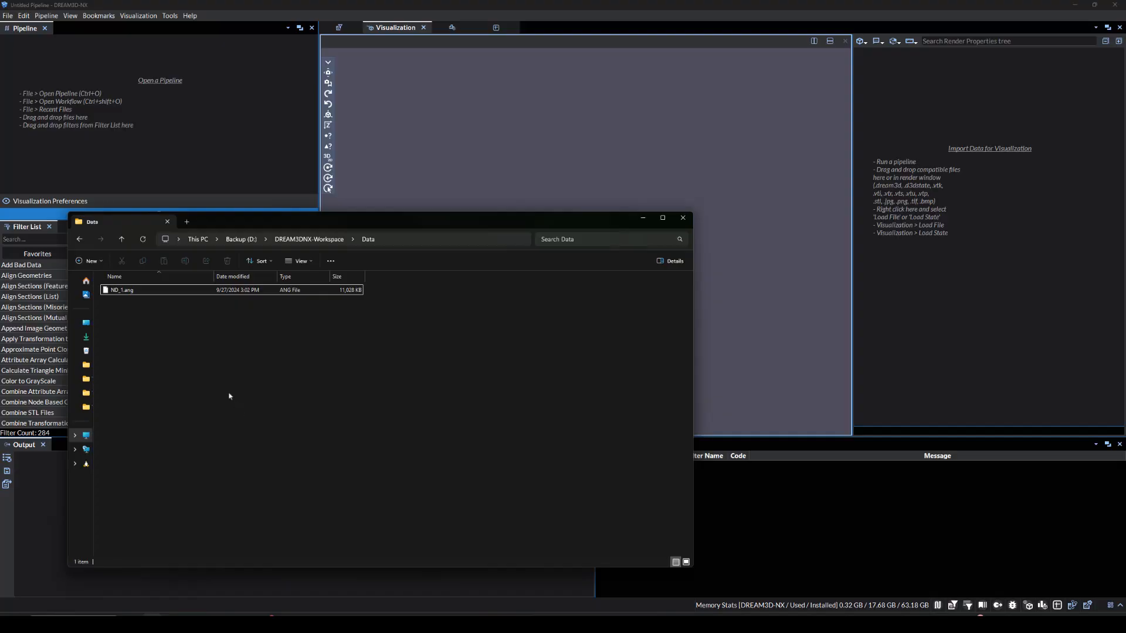
left_click_drag(167, 290, 163, 134)
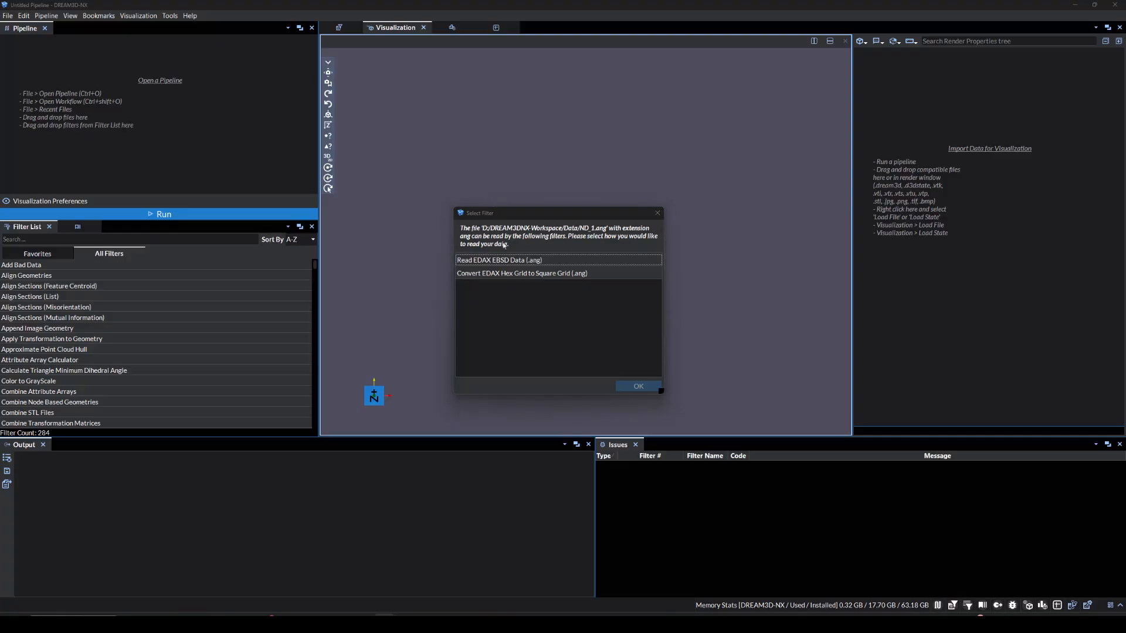
left_click(505, 260)
left_click(627, 384)
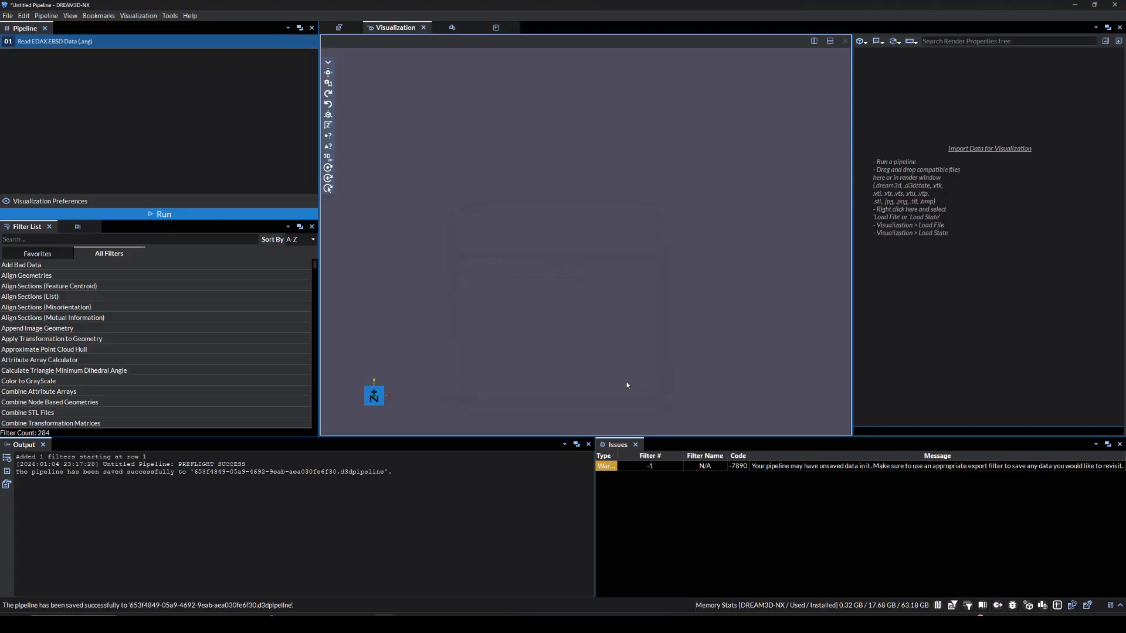
left_click(167, 216)
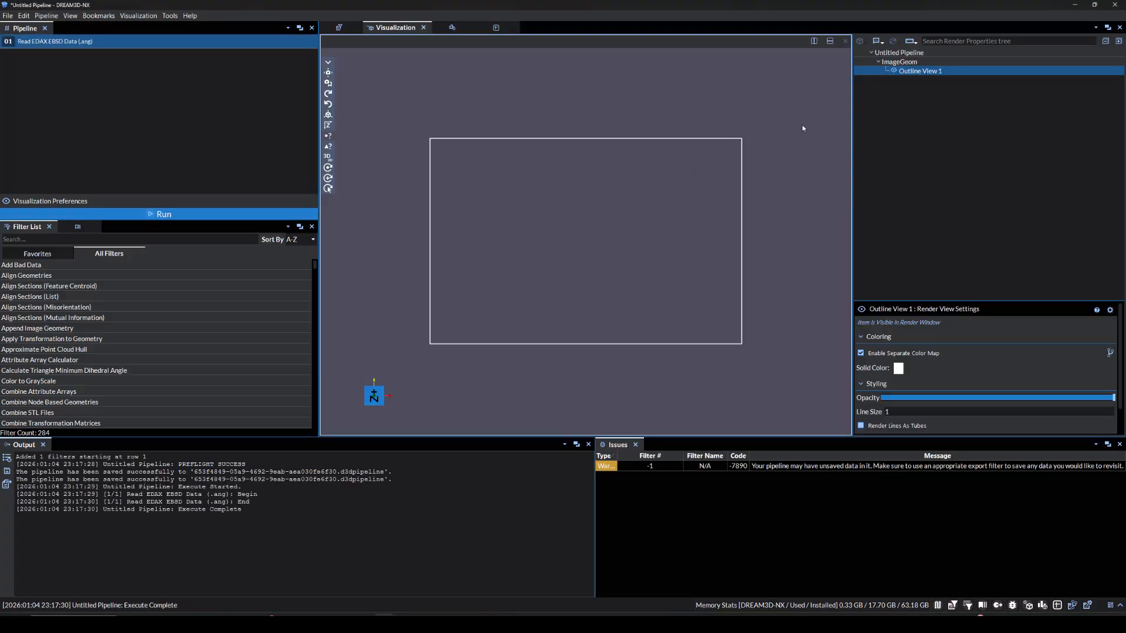
Switch the ImageGeom data view to Surface and colour it by Confidence Index
right_click(870, 71)
mouse_move(915, 93)
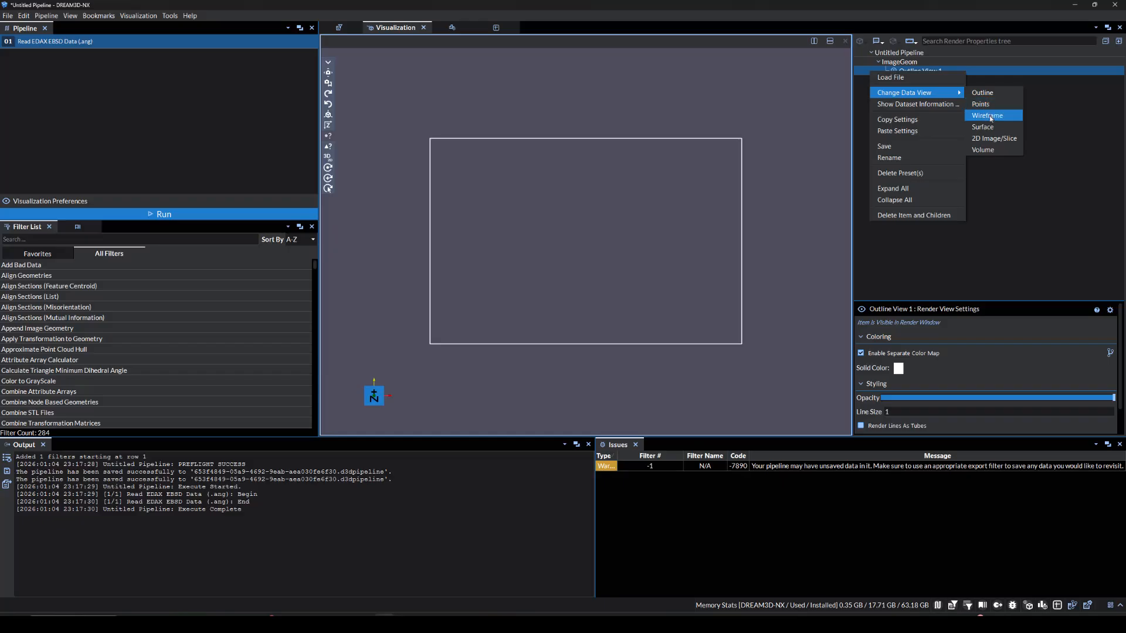
left_click(983, 126)
left_click(902, 351)
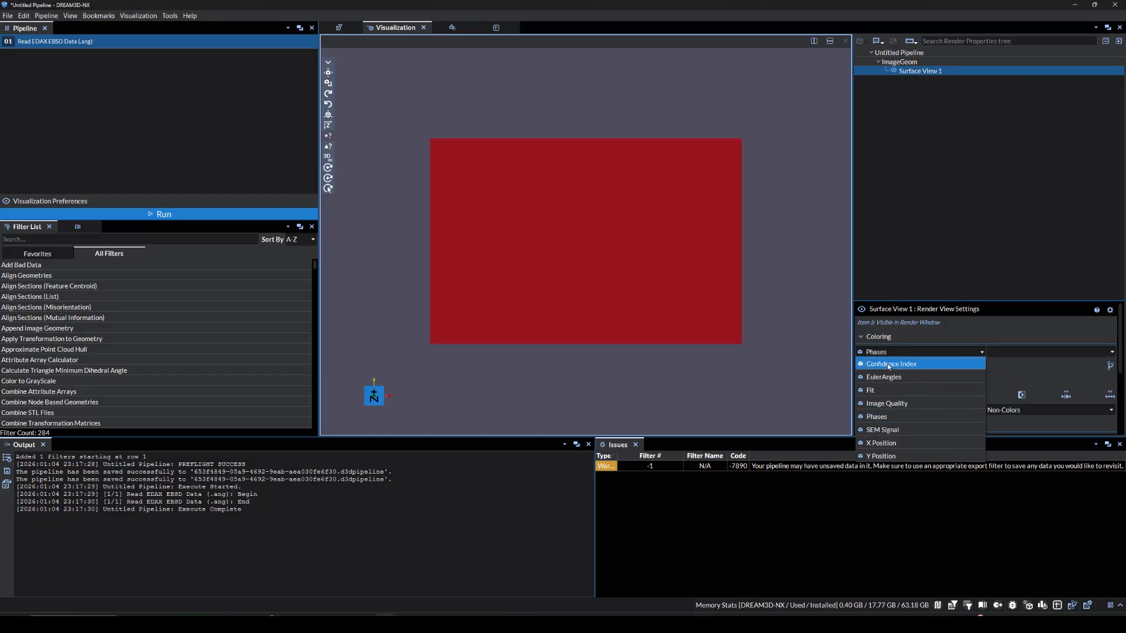
left_click(897, 359)
scroll(799, 293, "up", 2)
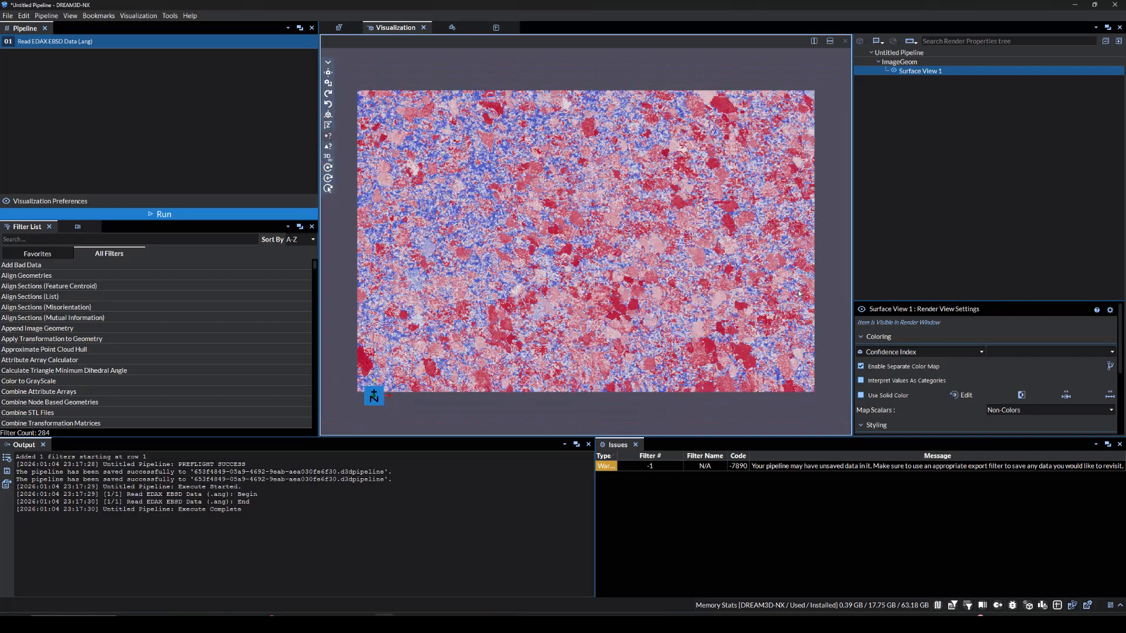
Add the Compute IPF Colors filter to the pipeline
left_click(222, 237)
type("Compute IPF Colors")
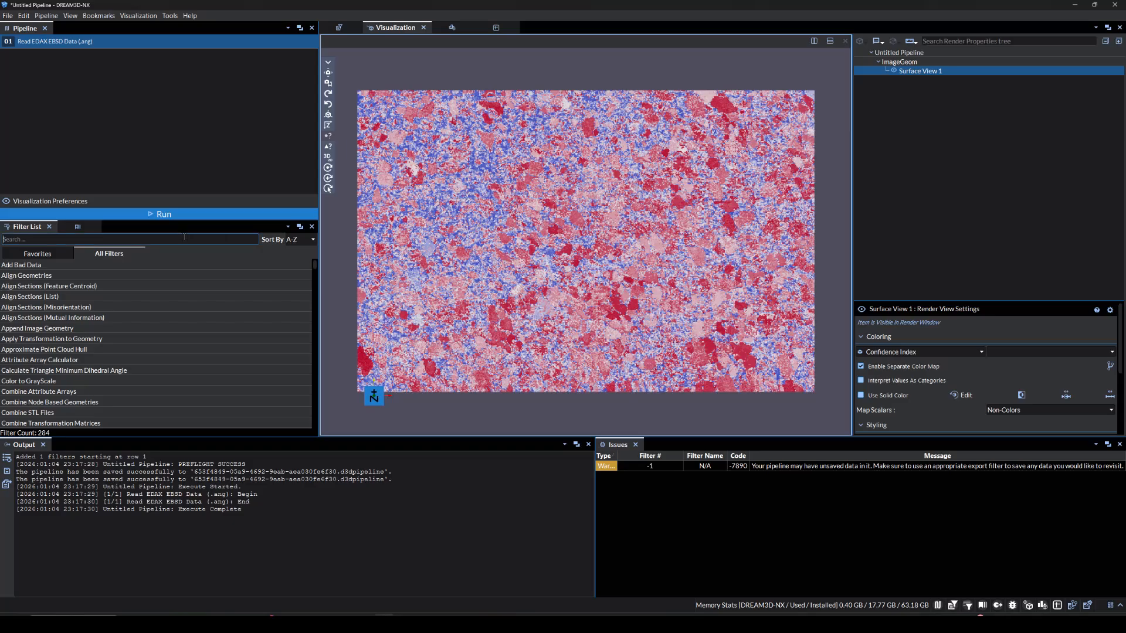
key("Return")
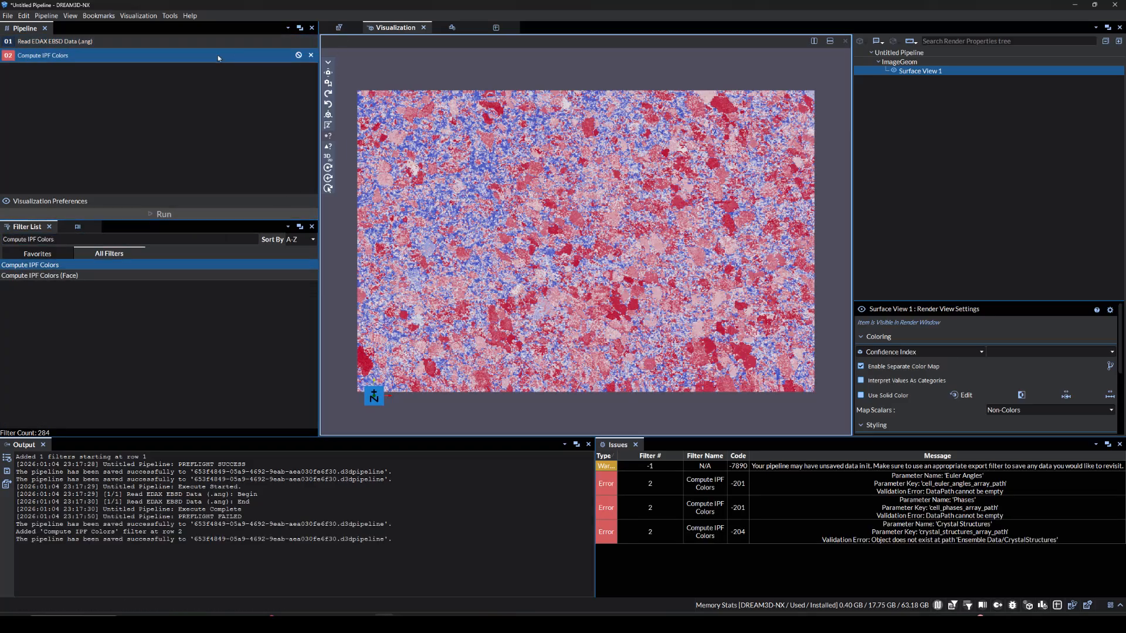
Assign EulerAngles, Phases and CrystalStructures as the Compute IPF Colors inputs and run the pipeline
left_click(339, 28)
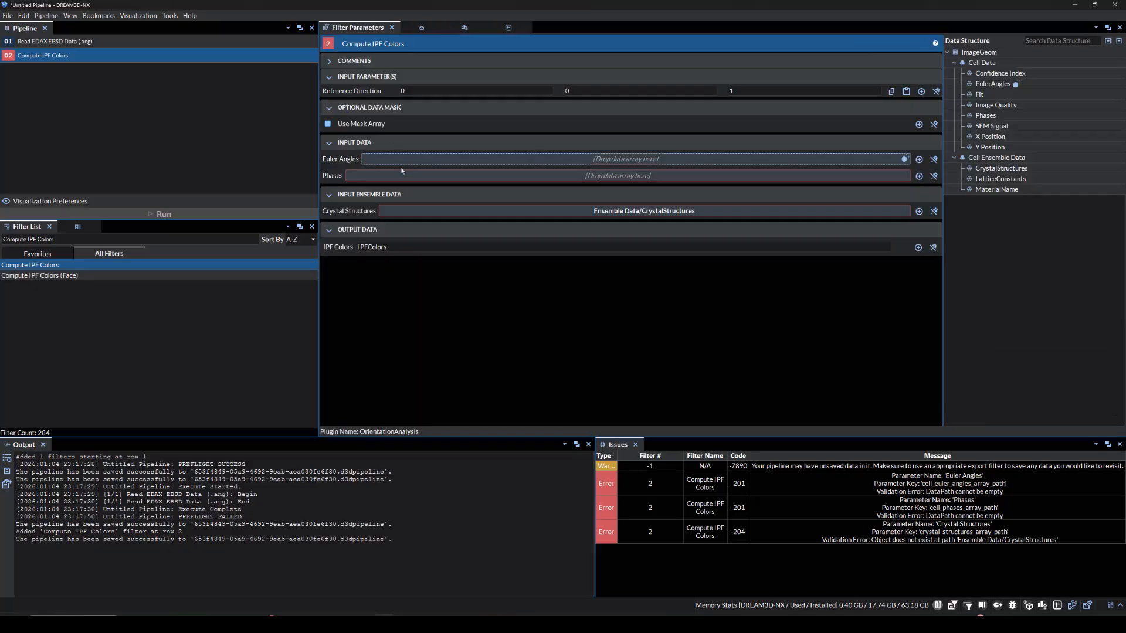
left_click(428, 91)
key("Tab")
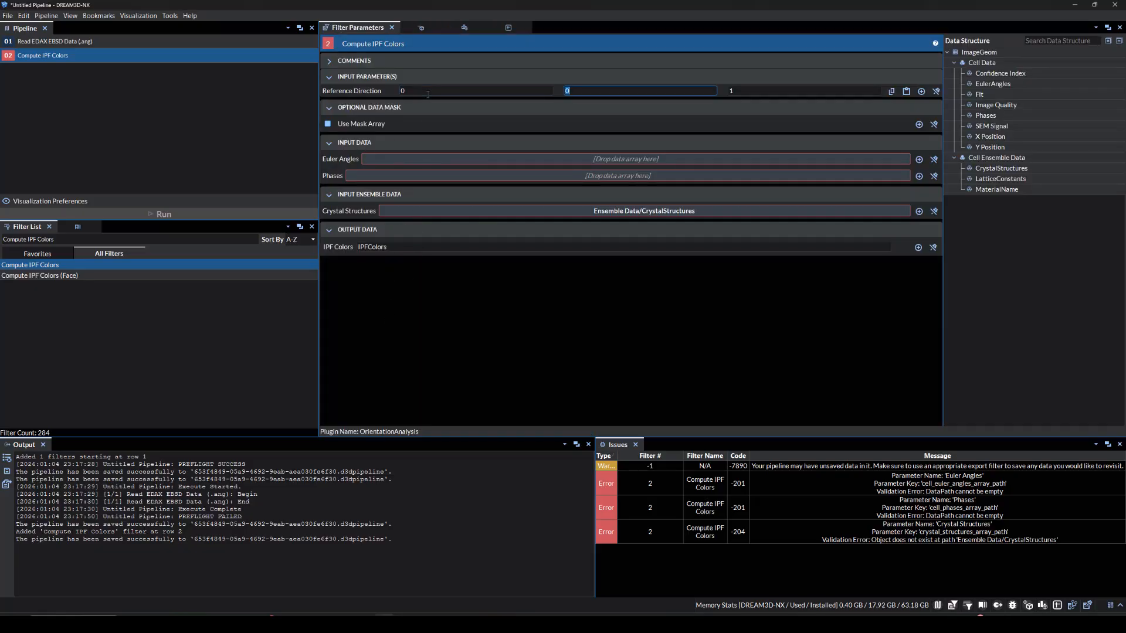
key("Tab")
left_click(416, 324)
left_click_drag(993, 84, 895, 176)
left_click_drag(786, 215, 976, 169)
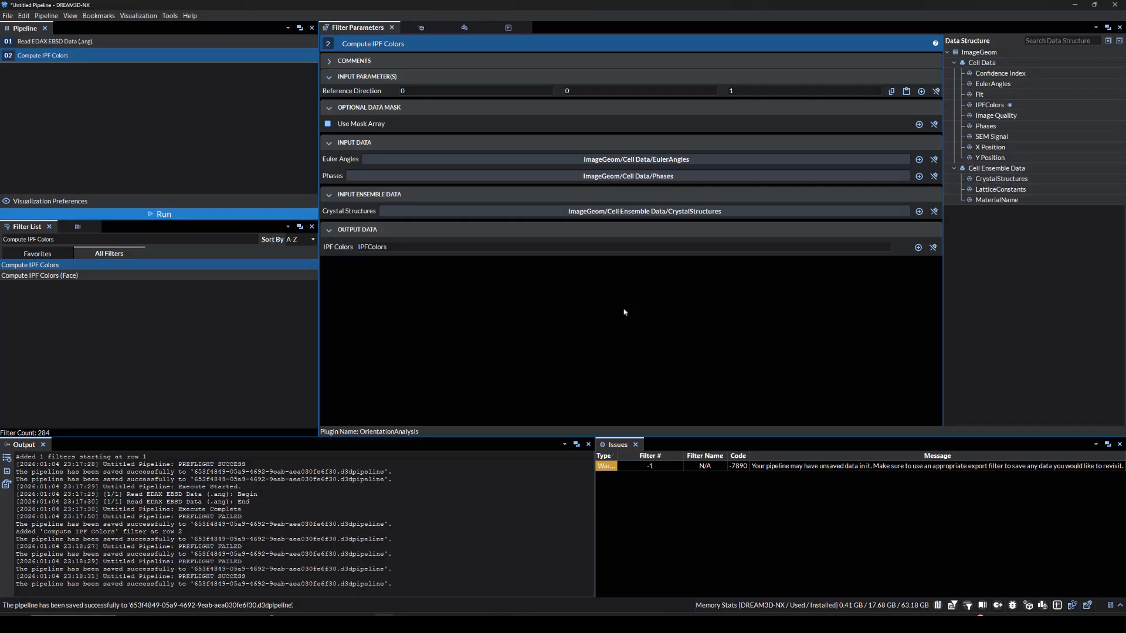
left_click(179, 216)
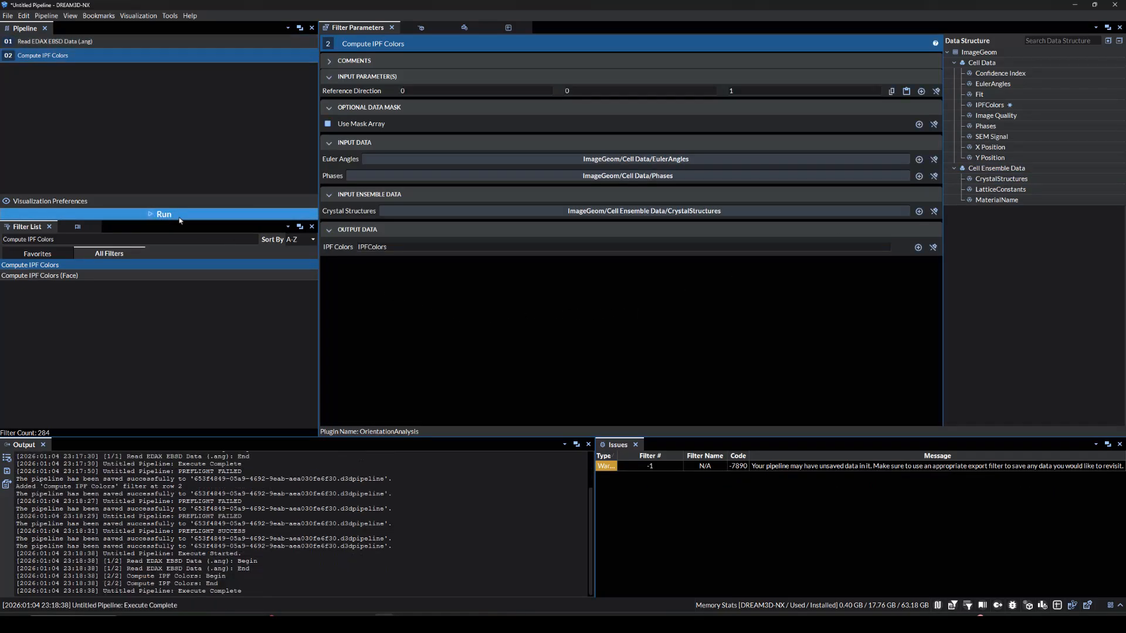
Colour the ImageGeom surface view by IPFColors
left_click(422, 28)
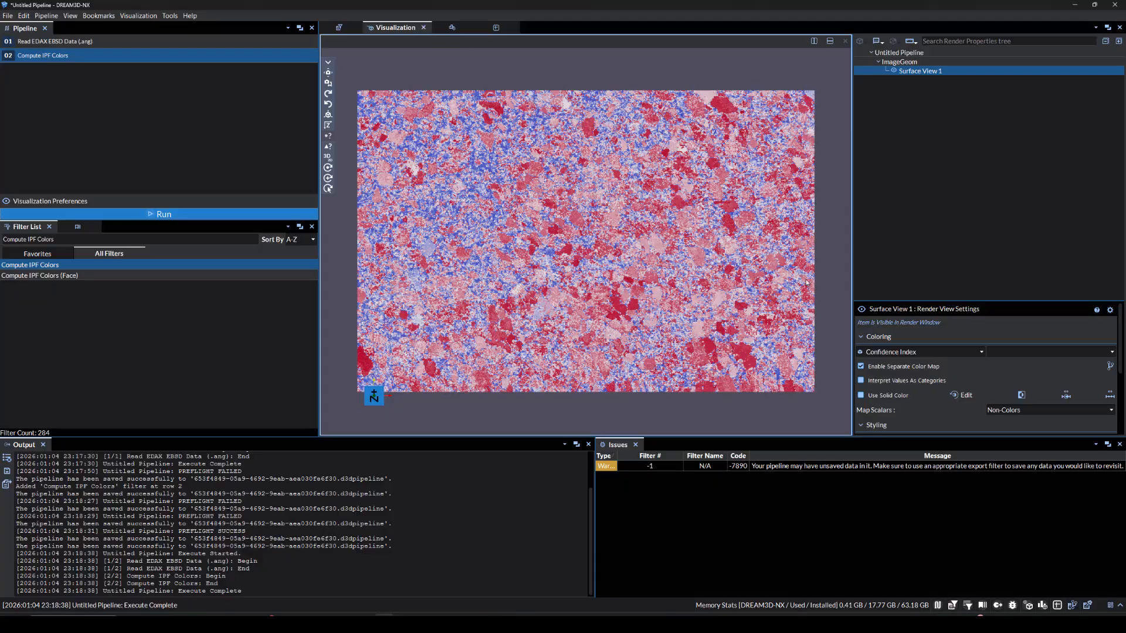
left_click(883, 352)
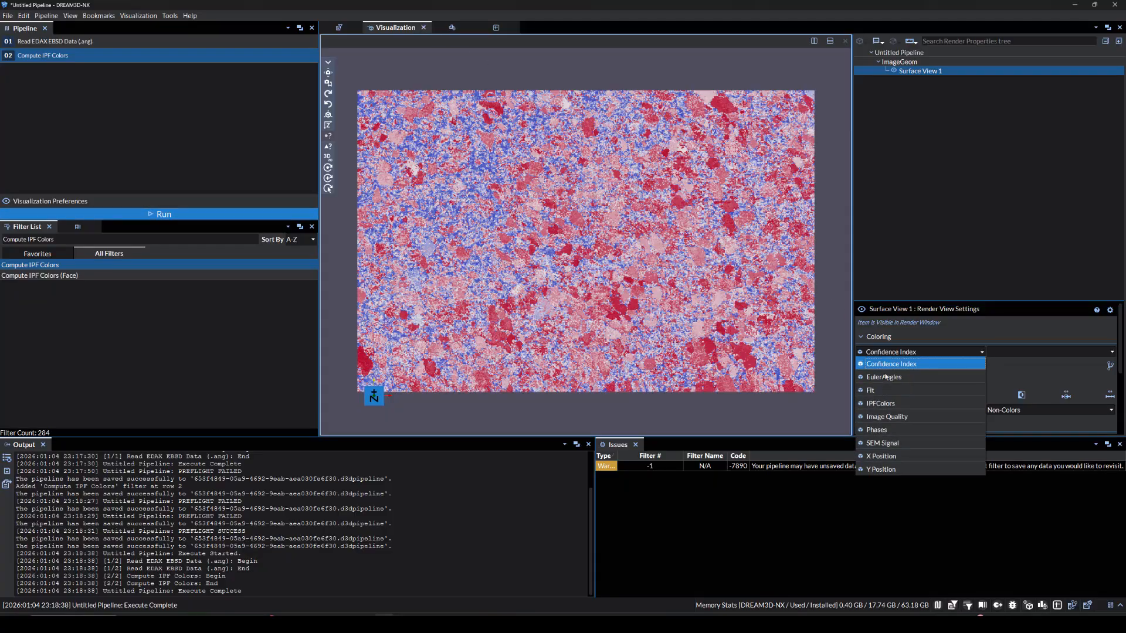
left_click(881, 404)
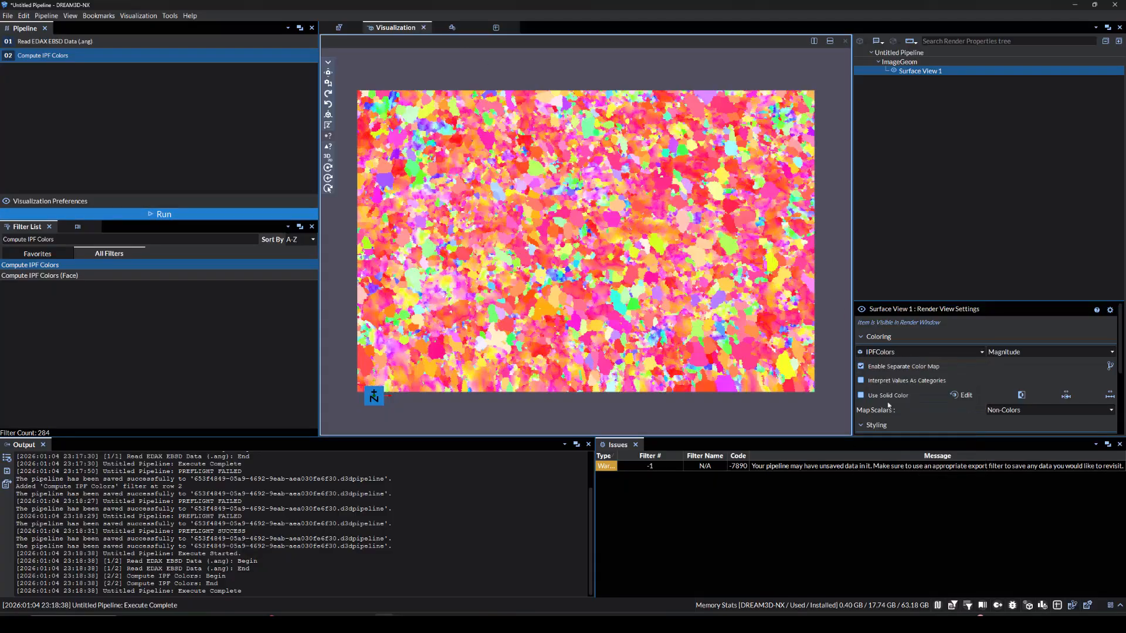
Add the Generate and Write Pole Figure Images filter to the pipeline
triple_click(178, 239)
type("Generate and Write")
key("Return")
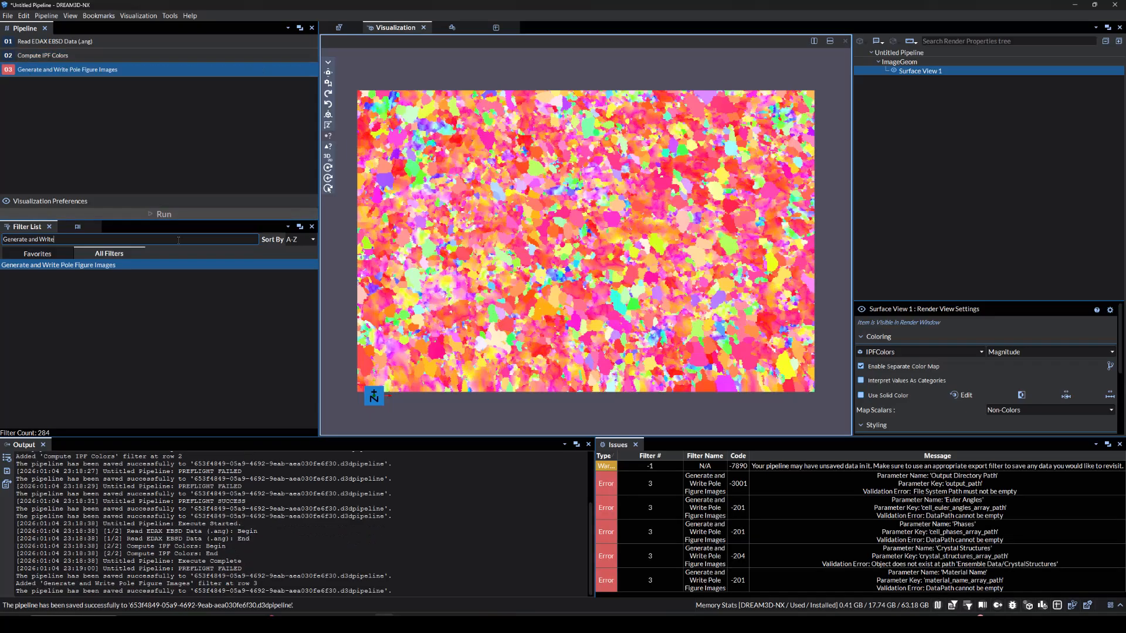
key("Escape")
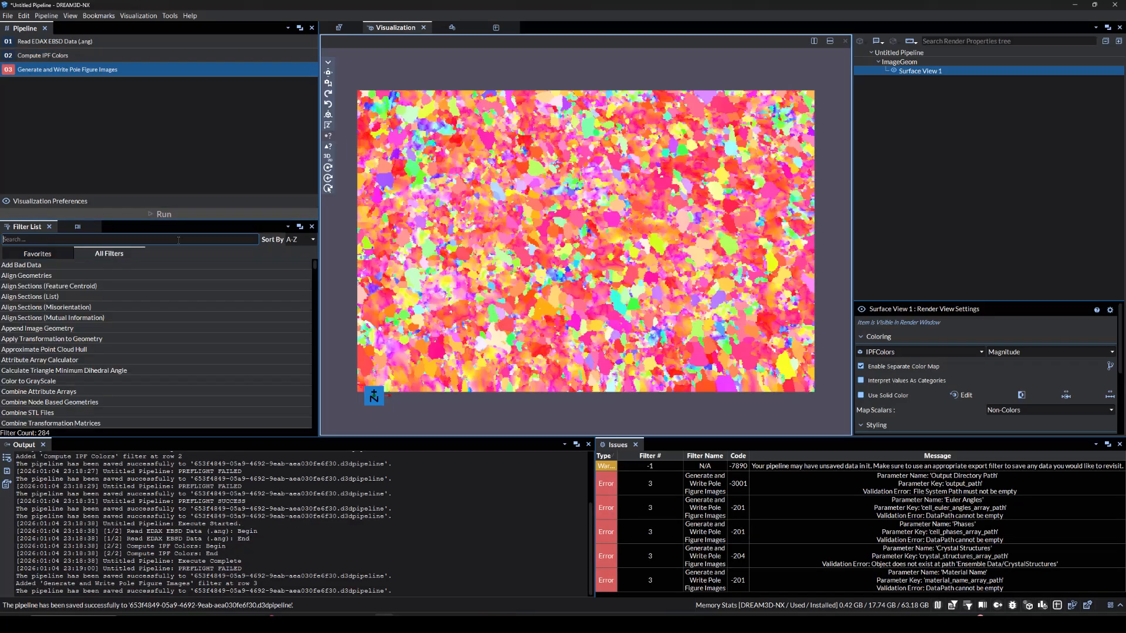
Set the pole figure title to ND_1_Pole_Figure and the Lambert image size to 72
left_click(339, 28)
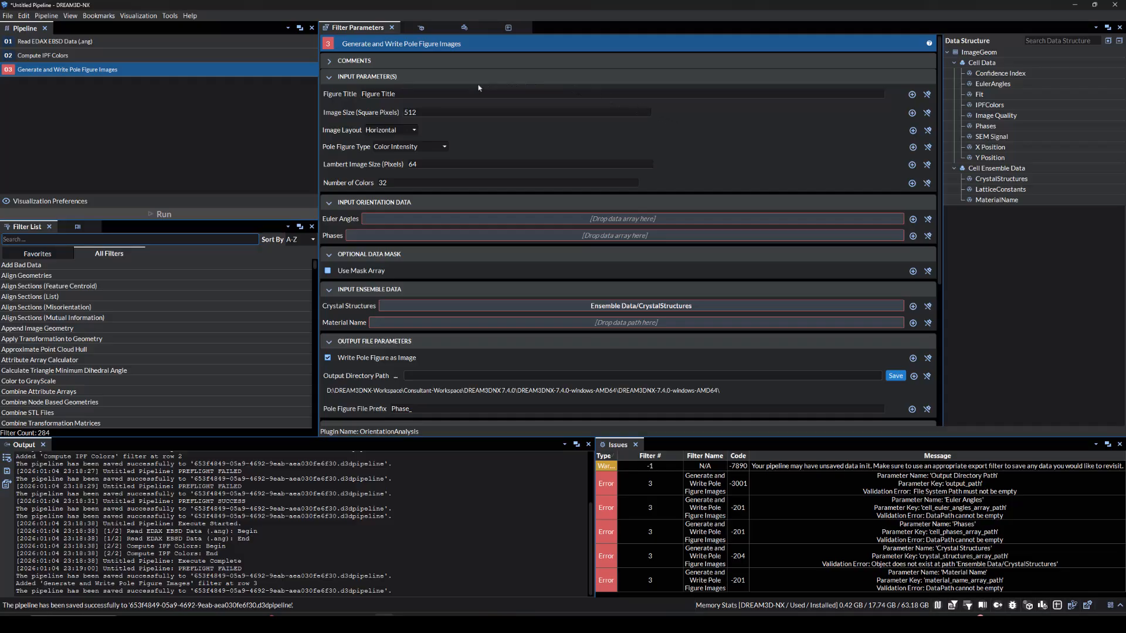
left_click(458, 91)
key("BackSpace")
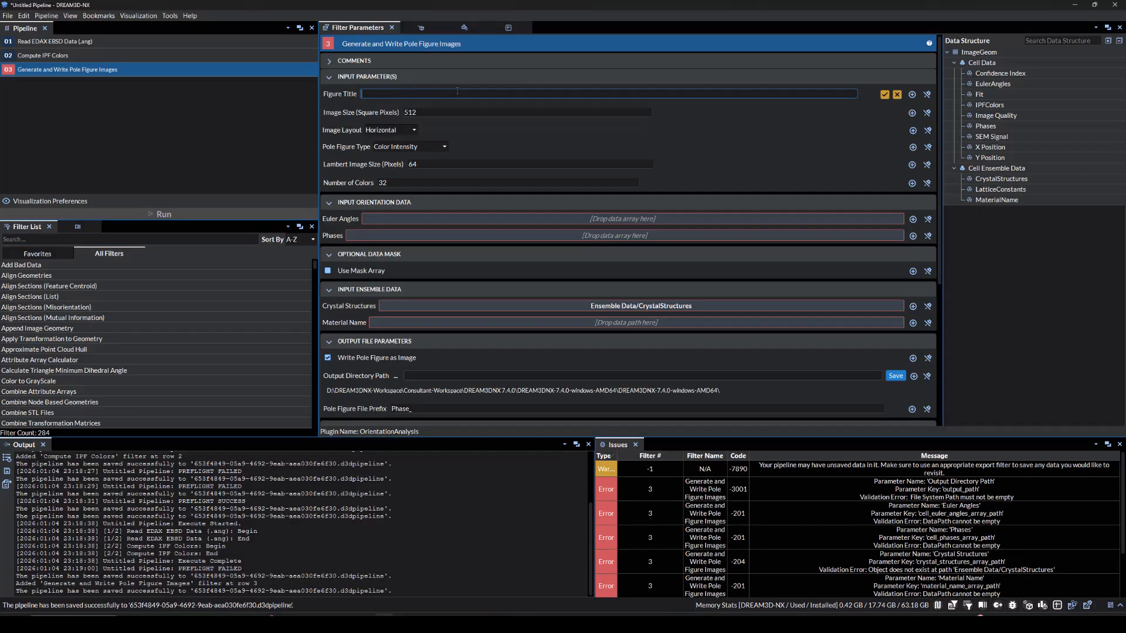
type("ND_1_Pole_Figure")
key("Return")
double_click(447, 165)
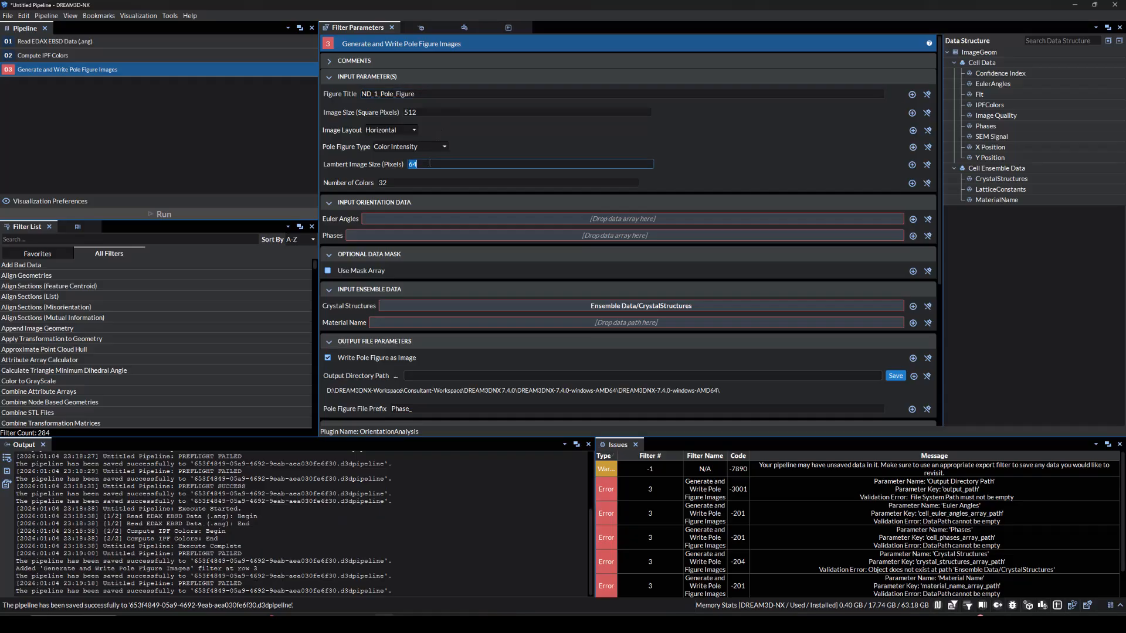
type("72")
key("Return")
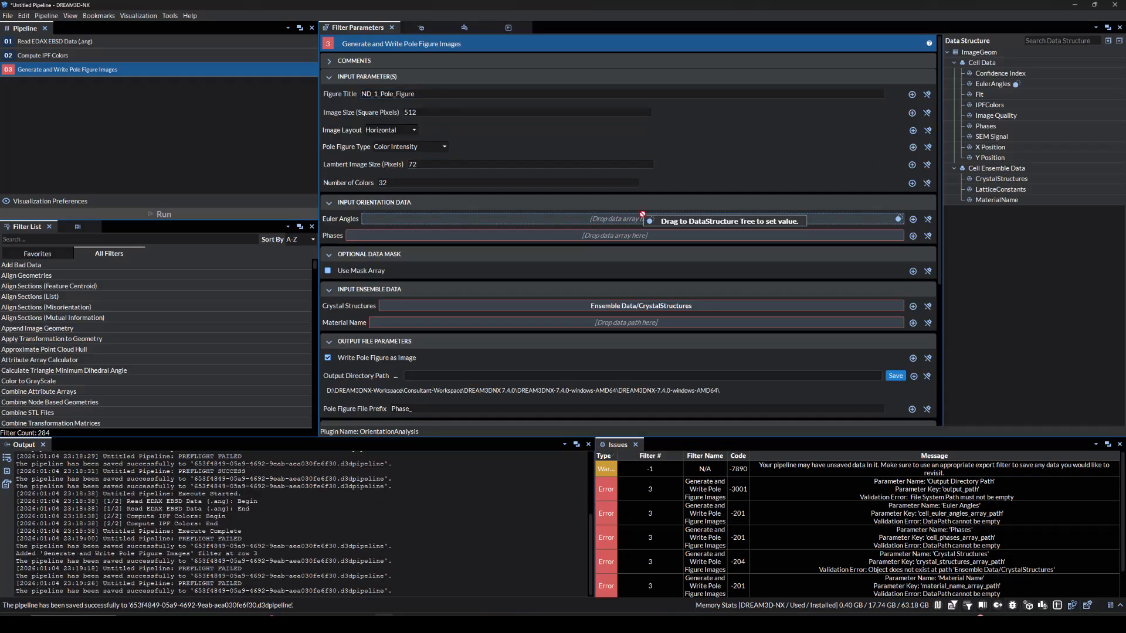
Assign EulerAngles, Phases, CrystalStructures and MaterialName as the pole figure filter's inputs
left_click(993, 84)
left_click(990, 126)
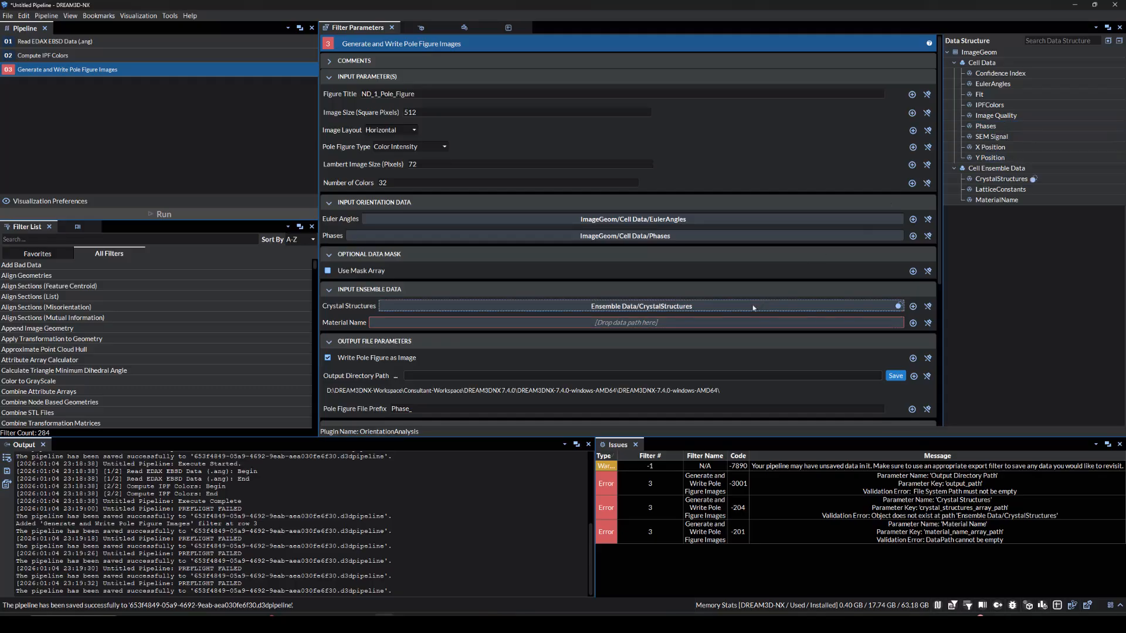
left_click(991, 179)
left_click(990, 200)
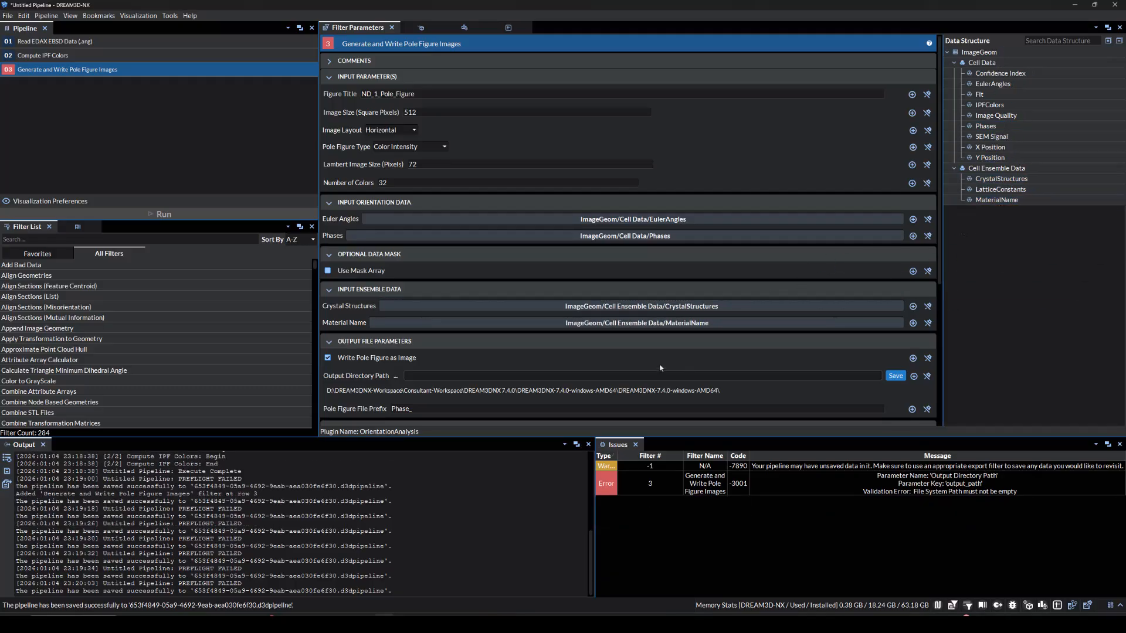
Set the output directory to D:/DREAM3DNX-Workspace/Data and the pole figure file prefix to ND_1_Phase_
left_click(895, 376)
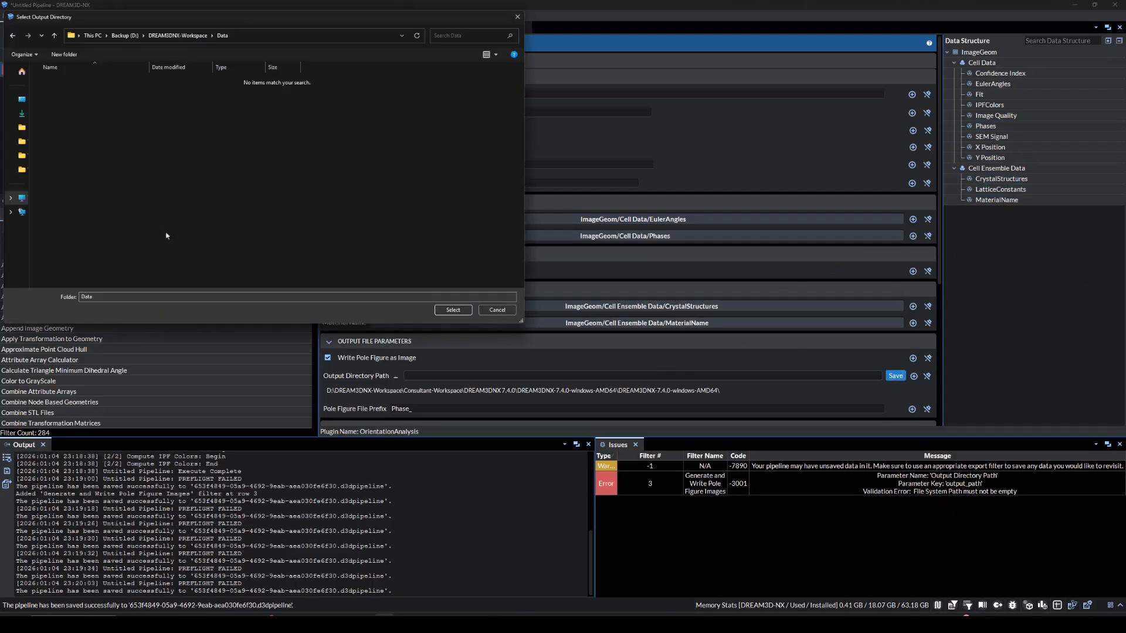
left_click(452, 310)
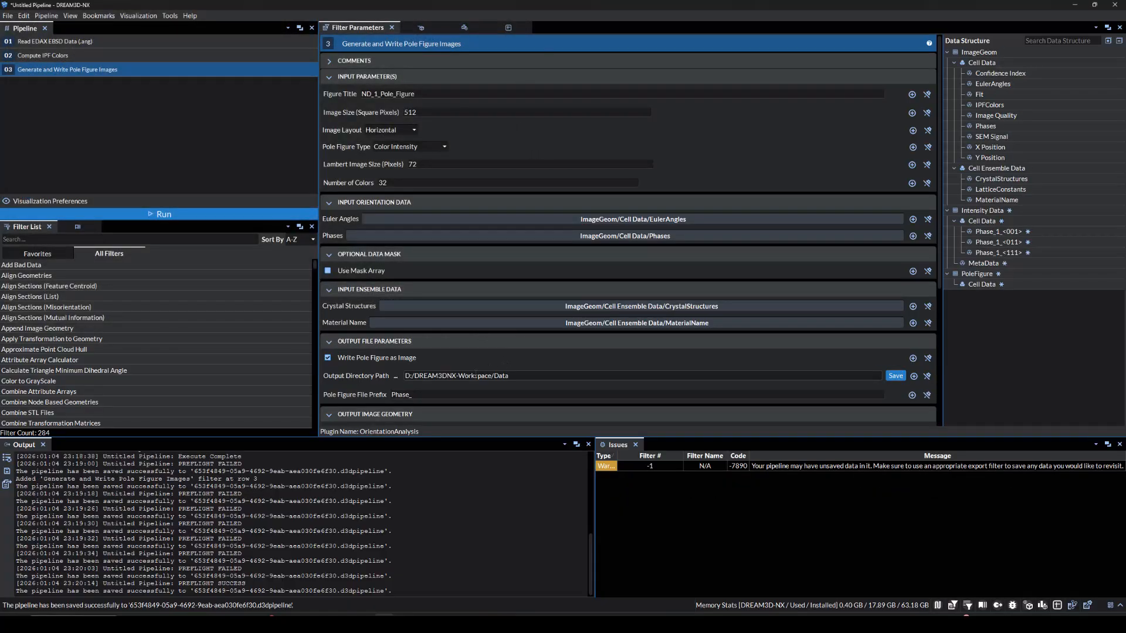
double_click(444, 395)
type("ND_1")
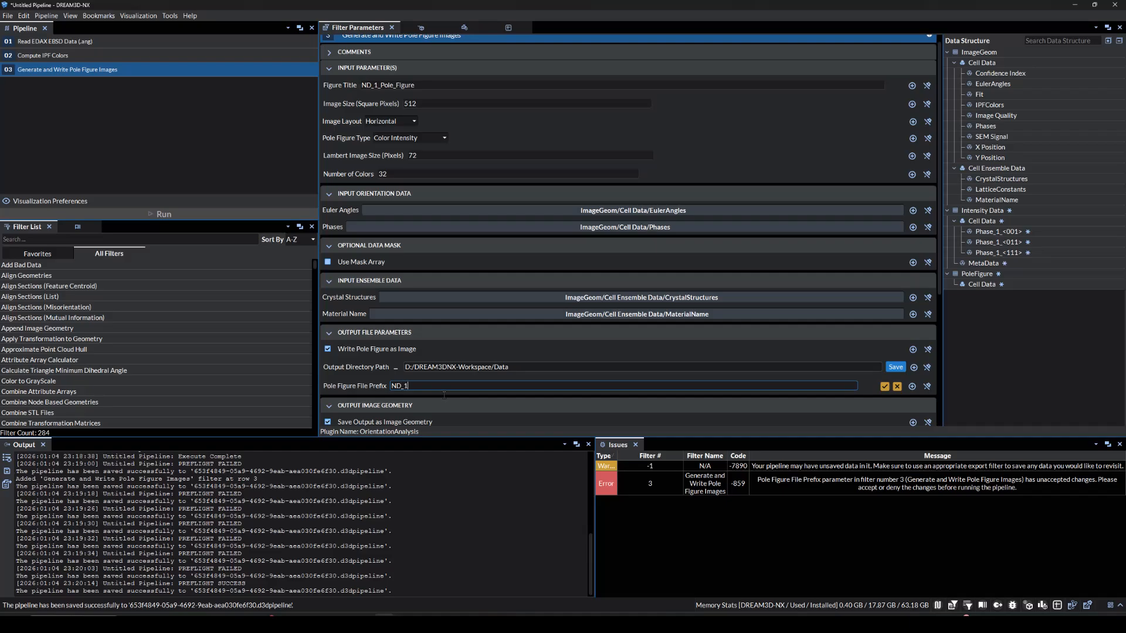
type("_Phase_")
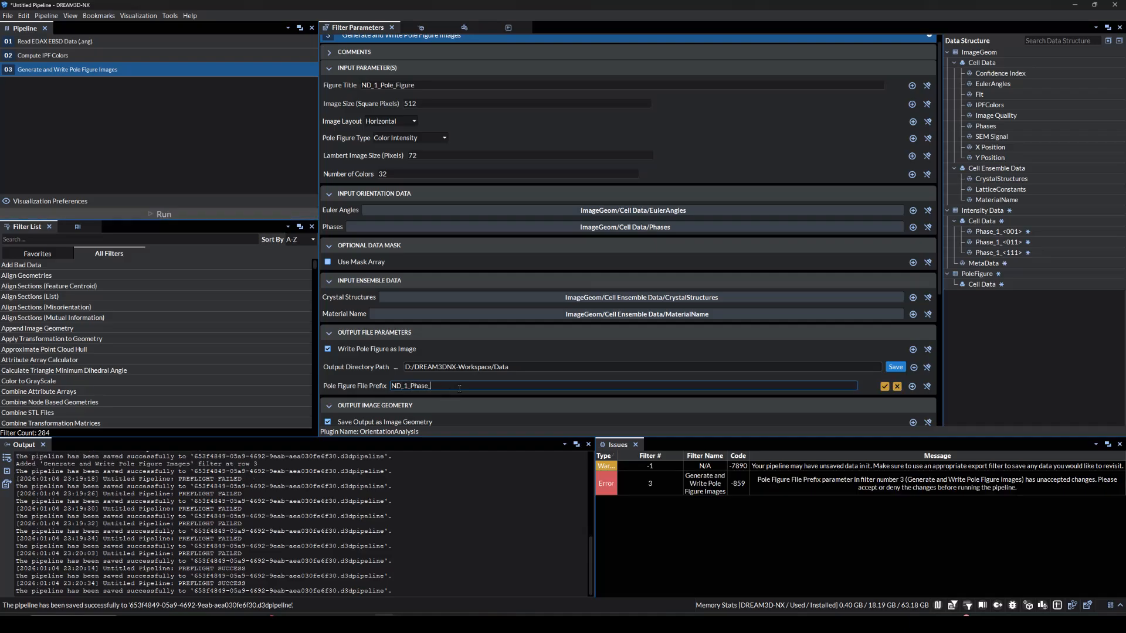
key("Return")
Run the pipeline
scroll(460, 388, "down", 5)
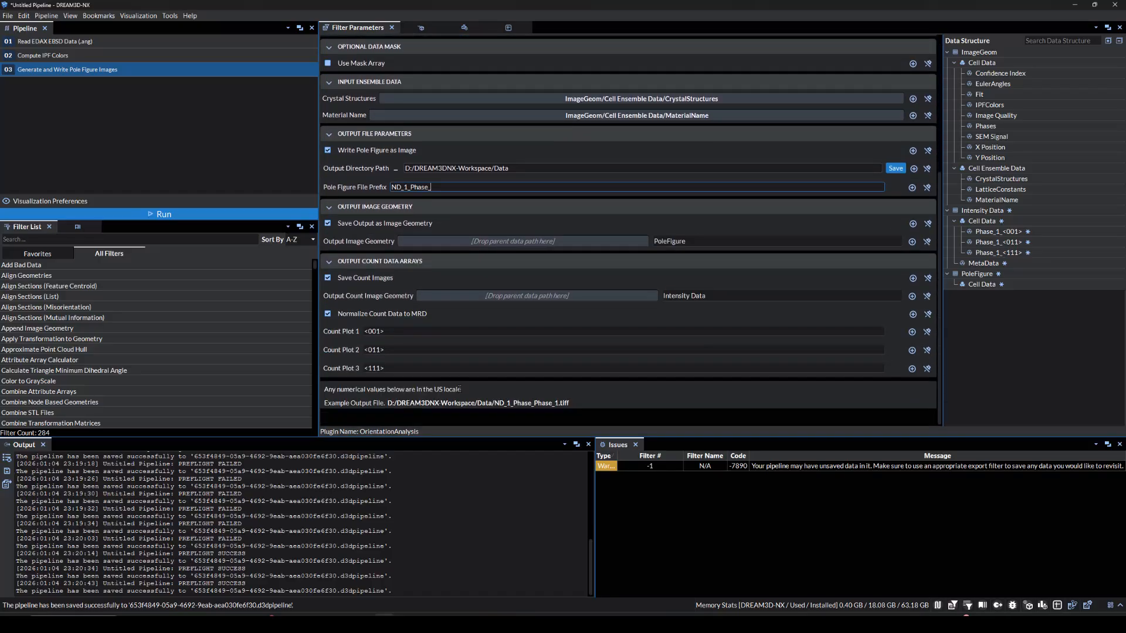
left_click(467, 318)
left_click(204, 216)
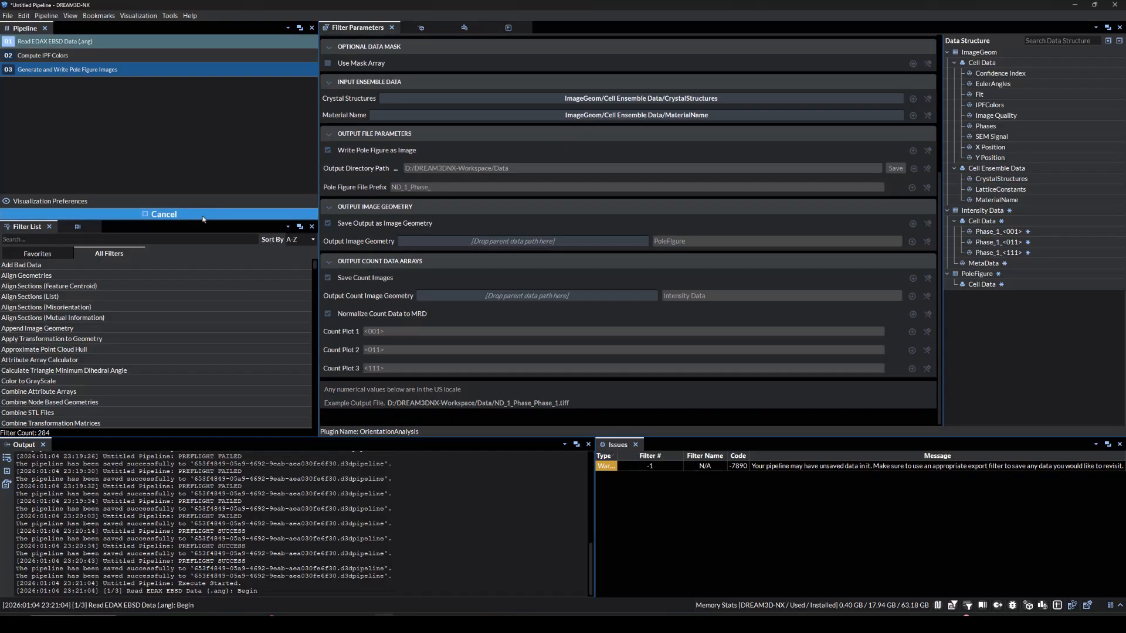
Switch the PoleFigure data view to Surface and set the view direction to +Z
left_click(420, 28)
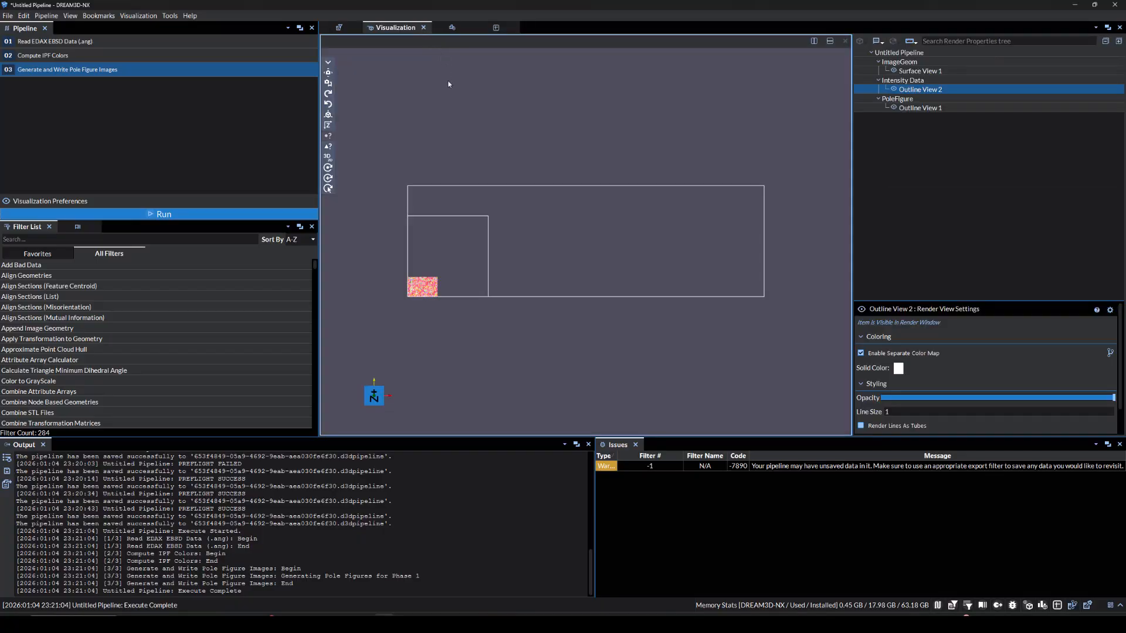
left_click(875, 109, "ctrl")
right_click(875, 109)
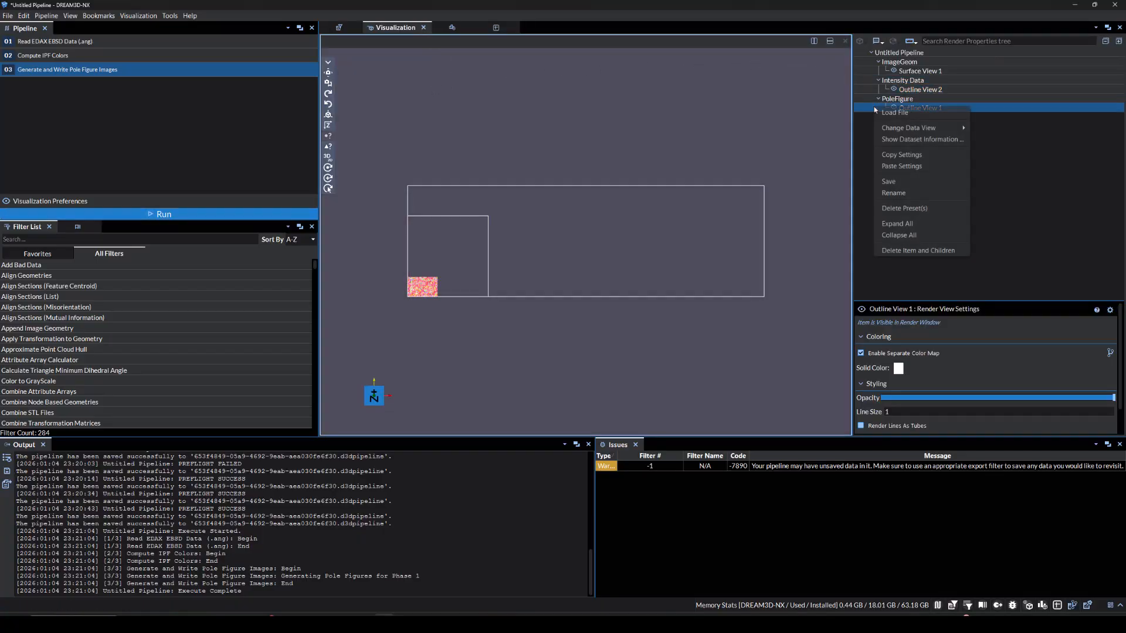
mouse_move(938, 128)
left_click(981, 163)
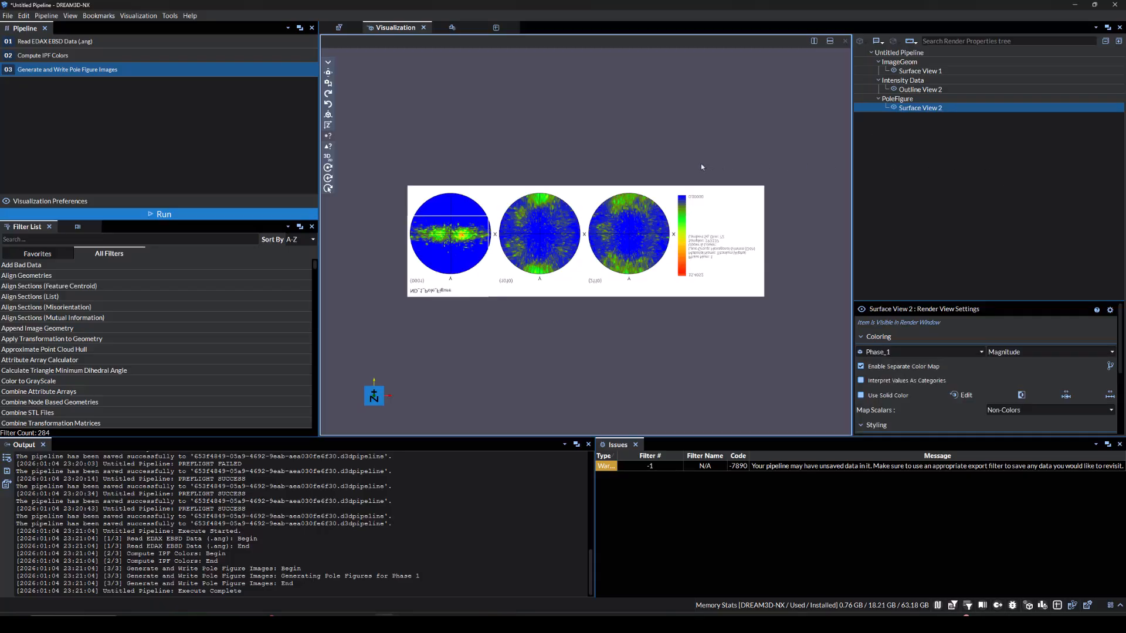
scroll(663, 211, "up", 3)
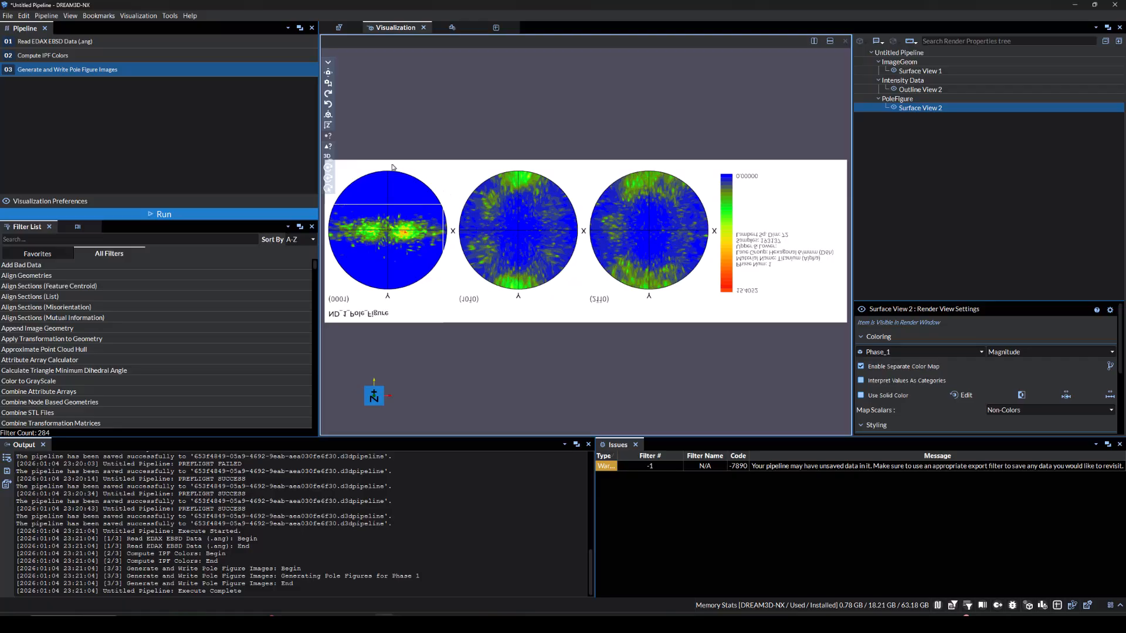
left_click(329, 125)
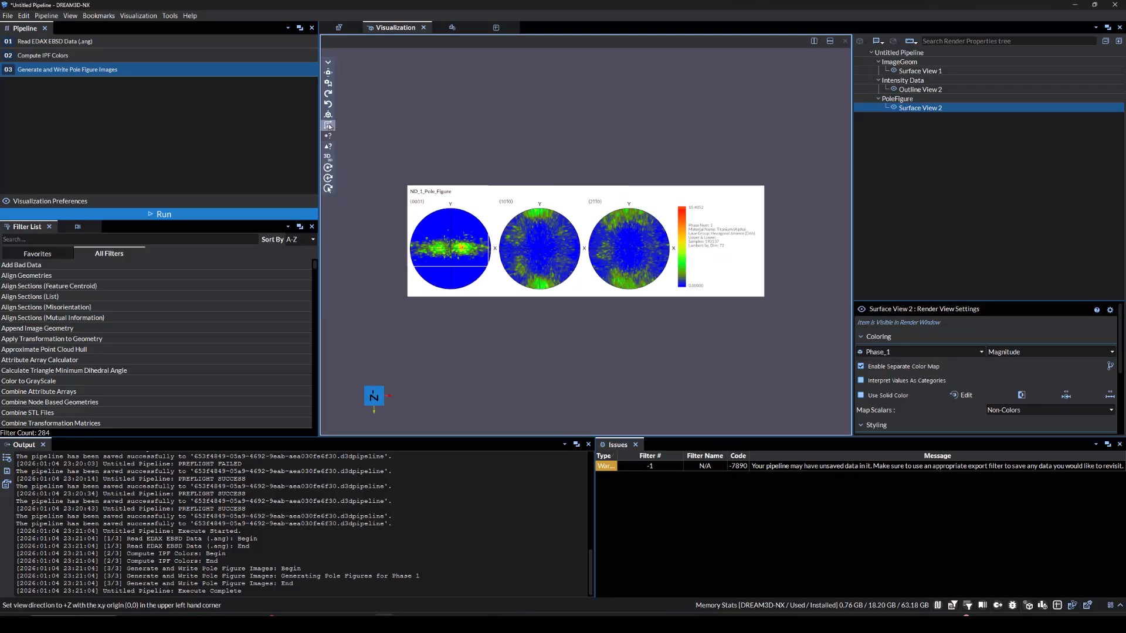
Split the visualization into two views and show the ImageGeom surface view in the new lower pane
scroll(566, 157, "up", 2)
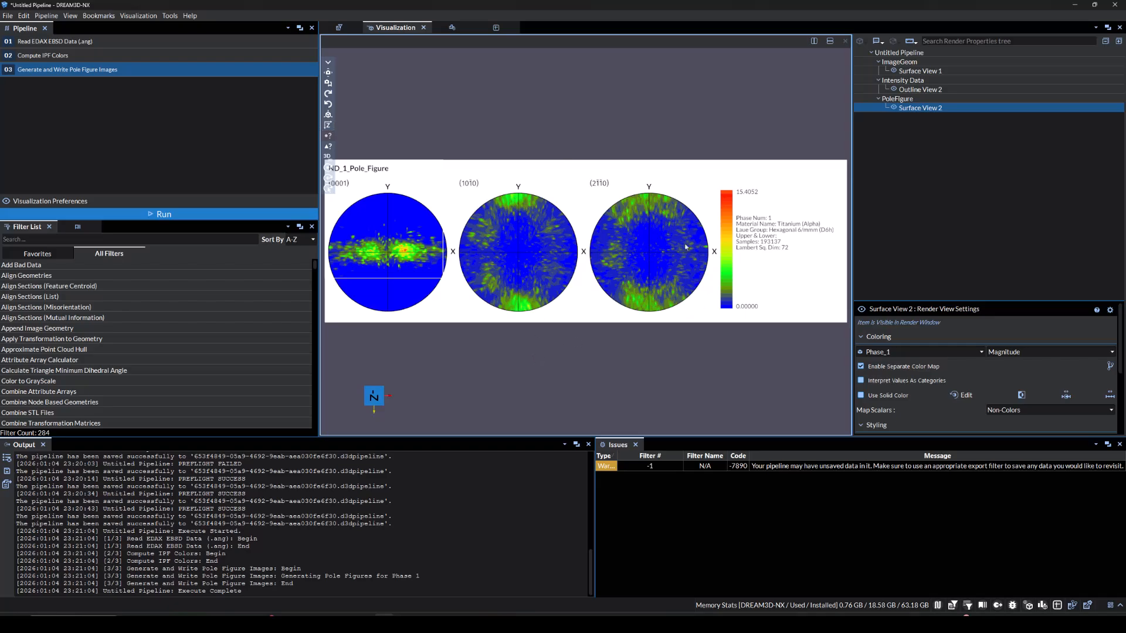
left_click(830, 41)
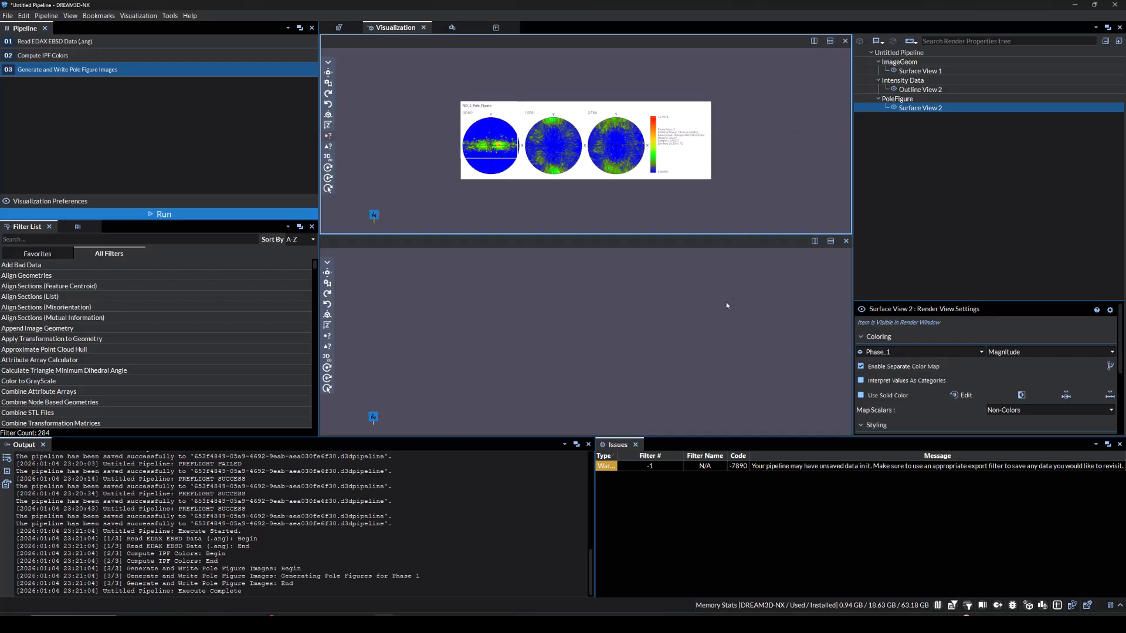
left_click(724, 323)
left_click(893, 71)
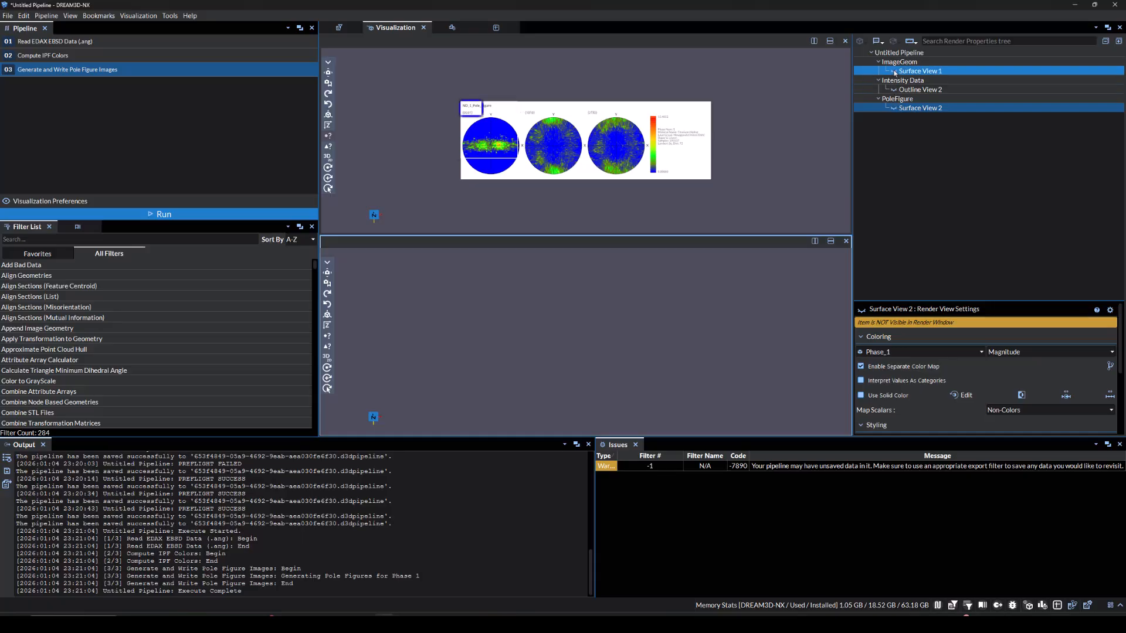
scroll(553, 302, "up", 2)
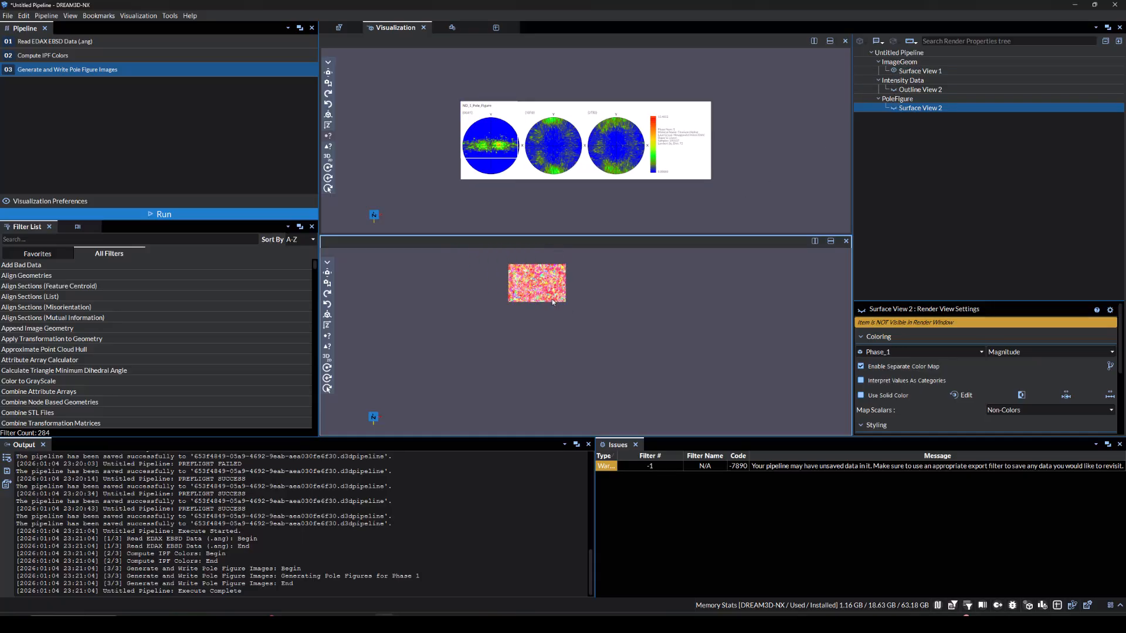
scroll(552, 302, "up", 3)
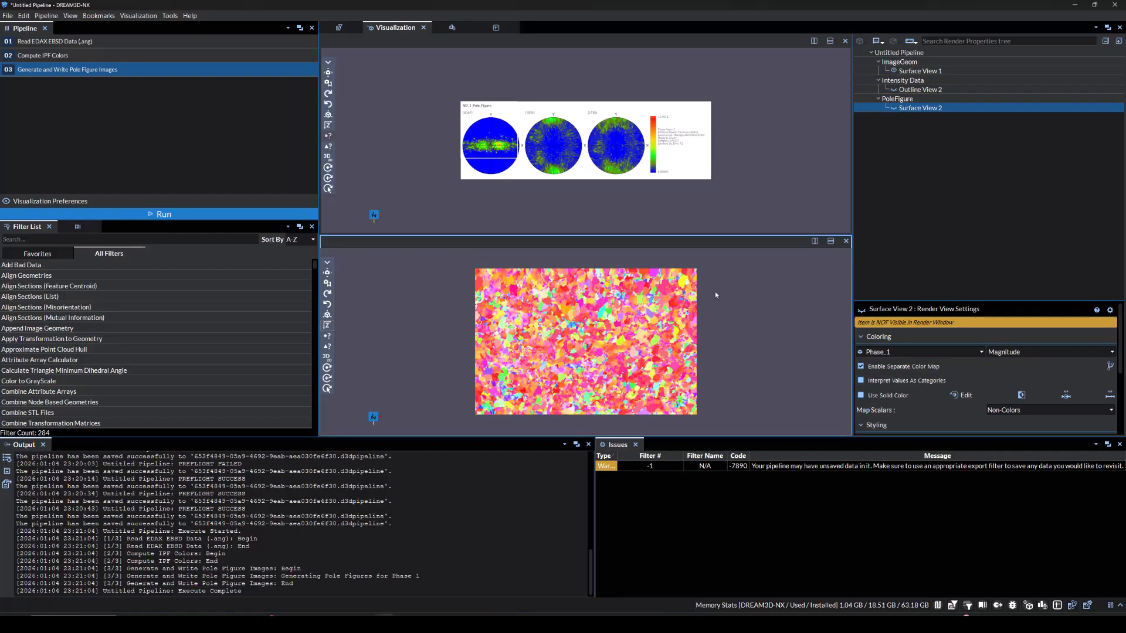
scroll(568, 157, "up", 2)
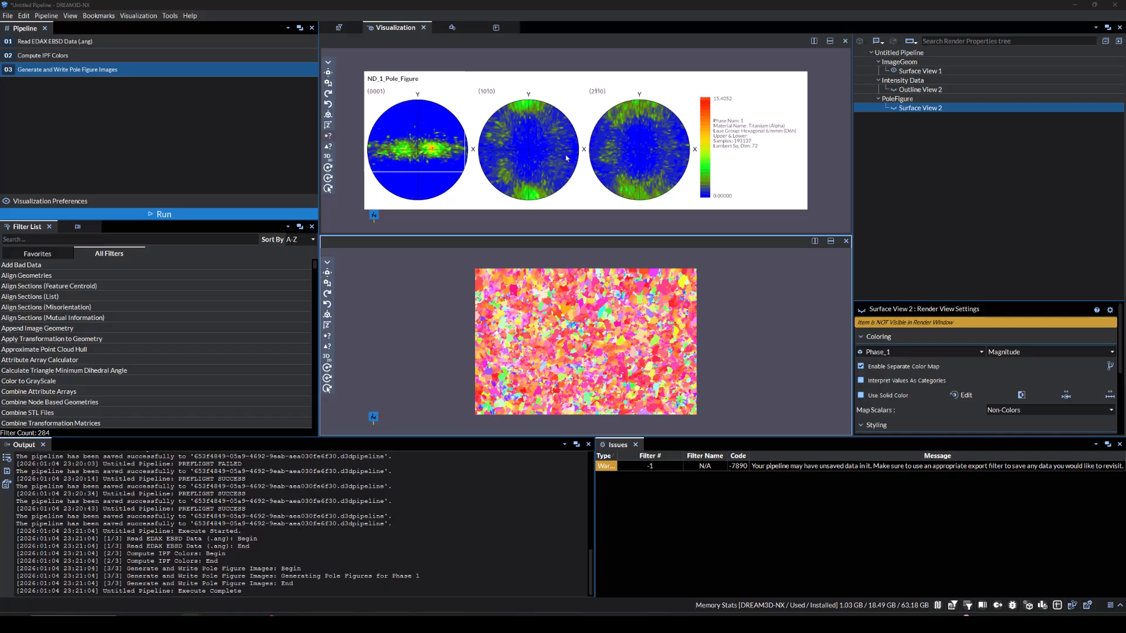
Search the filter list for Multi and add the Multi-Threshold Objects filter to the pipeline
left_click(233, 238)
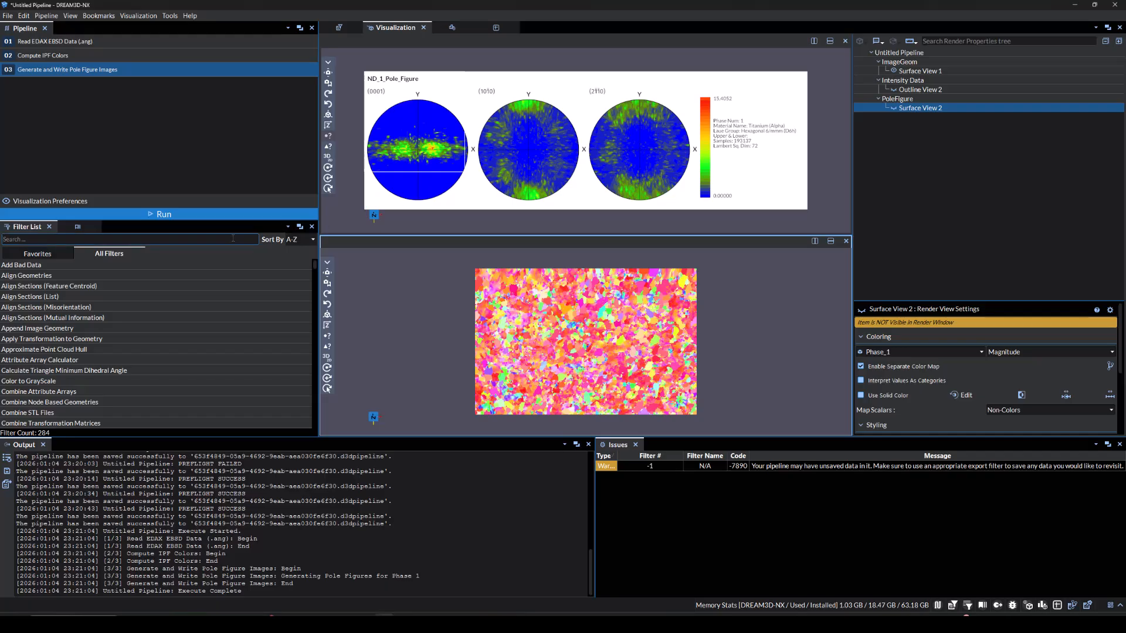
type("Multi")
key("Down")
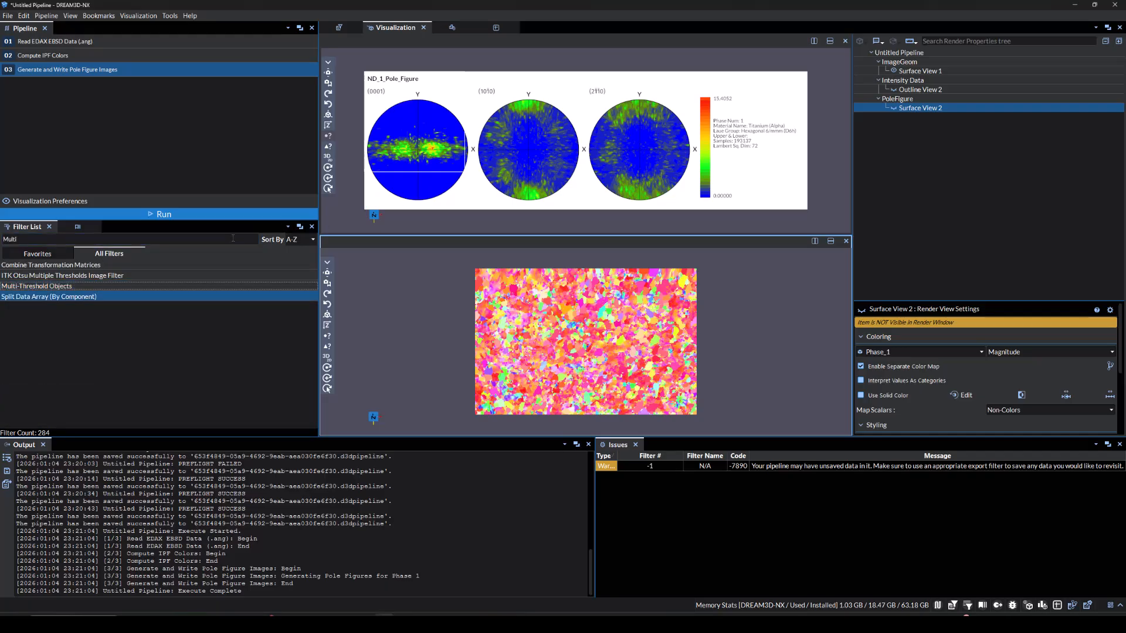
key("Up")
key("Return")
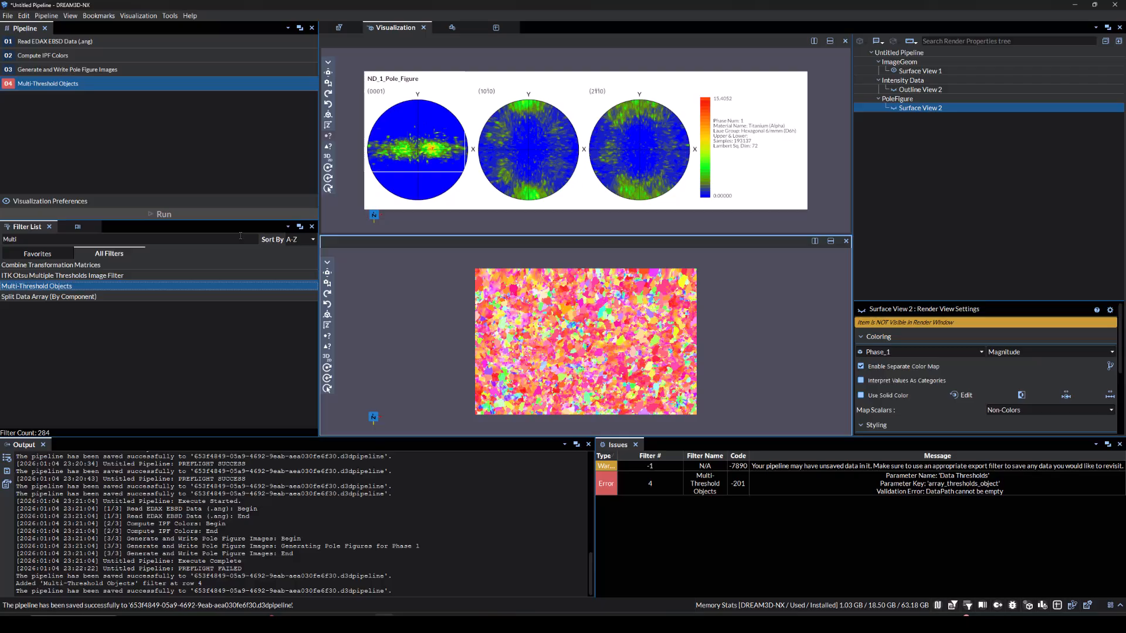
Set the data threshold to Confidence Index greater than 0.1 in the Multi-Threshold Objects filter
left_click(340, 28)
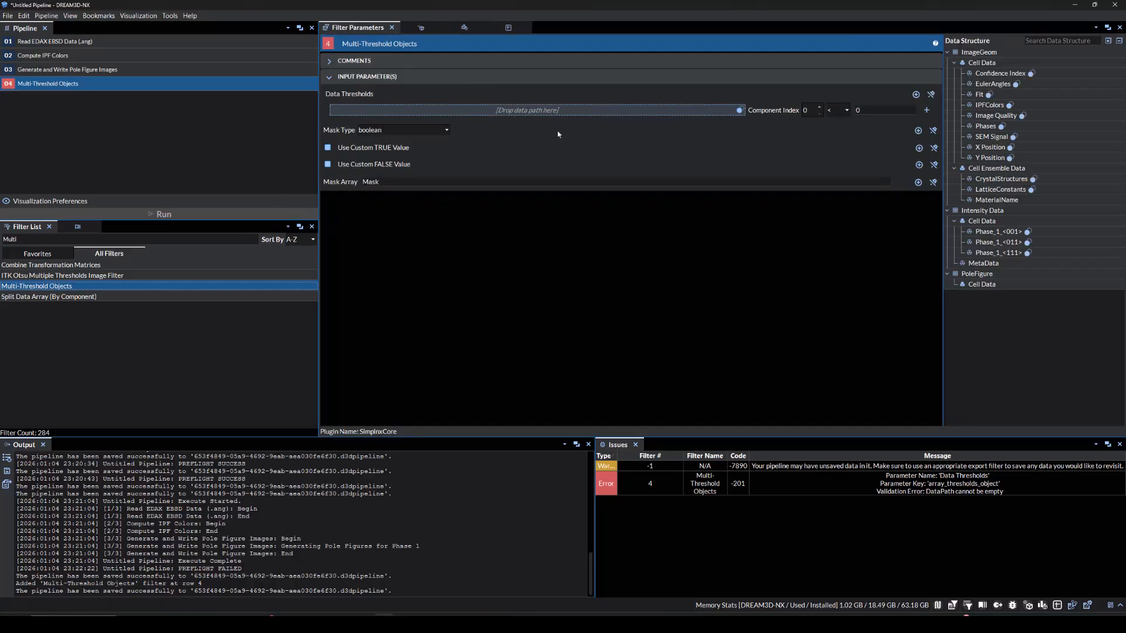
left_click_drag(1000, 74, 721, 110)
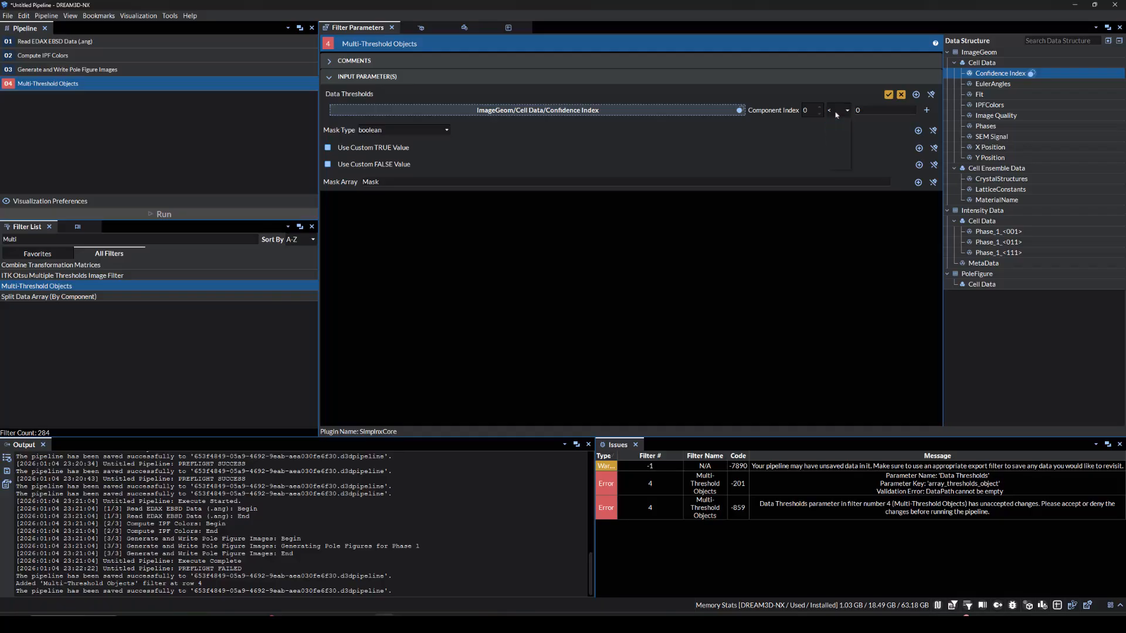
left_click(836, 136)
left_click(871, 112)
type(".1")
key("Return")
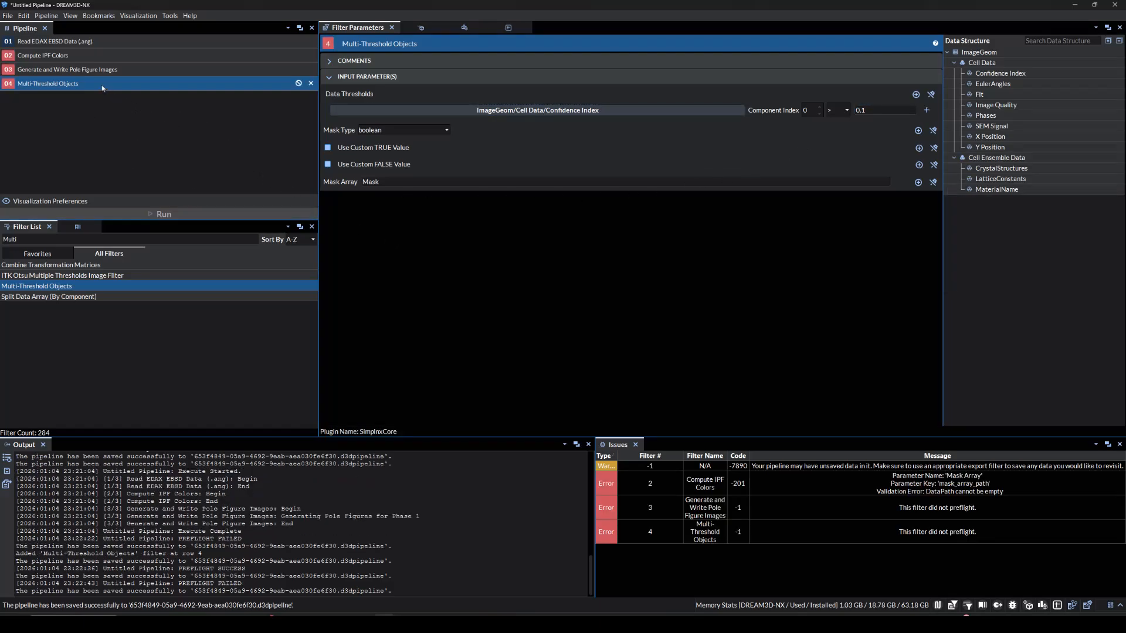
Move Multi-Threshold Objects to second position and assign Mask as Compute IPF Colors' mask array
left_click_drag(103, 88, 105, 49)
left_click(106, 75)
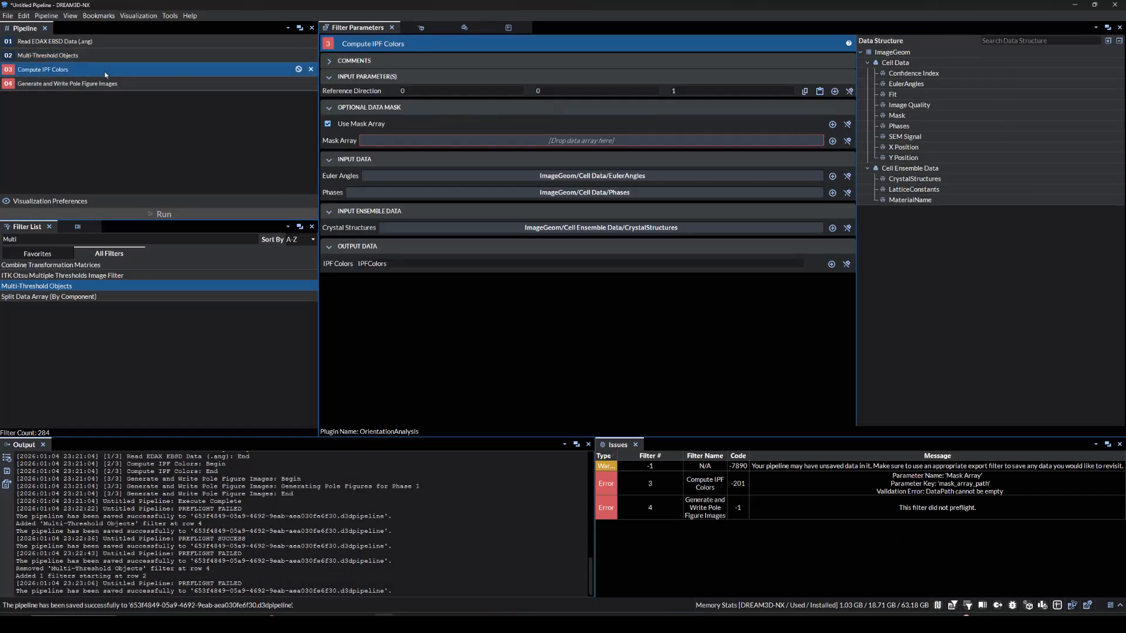
left_click_drag(897, 115, 651, 141)
Enable Use Mask Array in the pole figure filter and assign ImageGeom/Cell Data/Mask as its mask
left_click(203, 88)
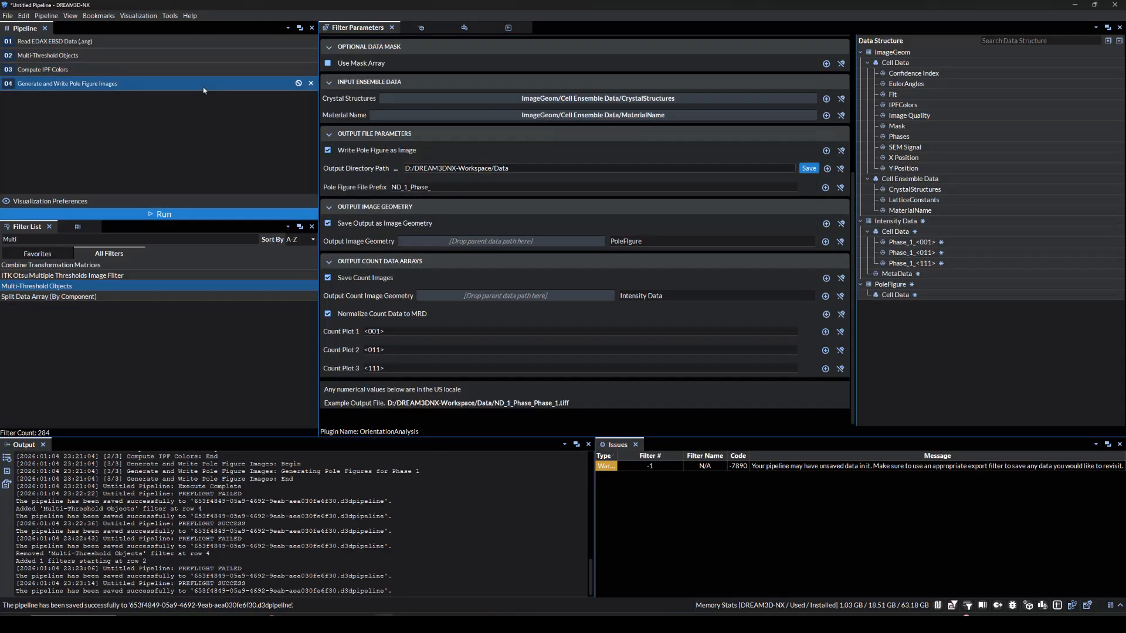
scroll(392, 214, "up", 5)
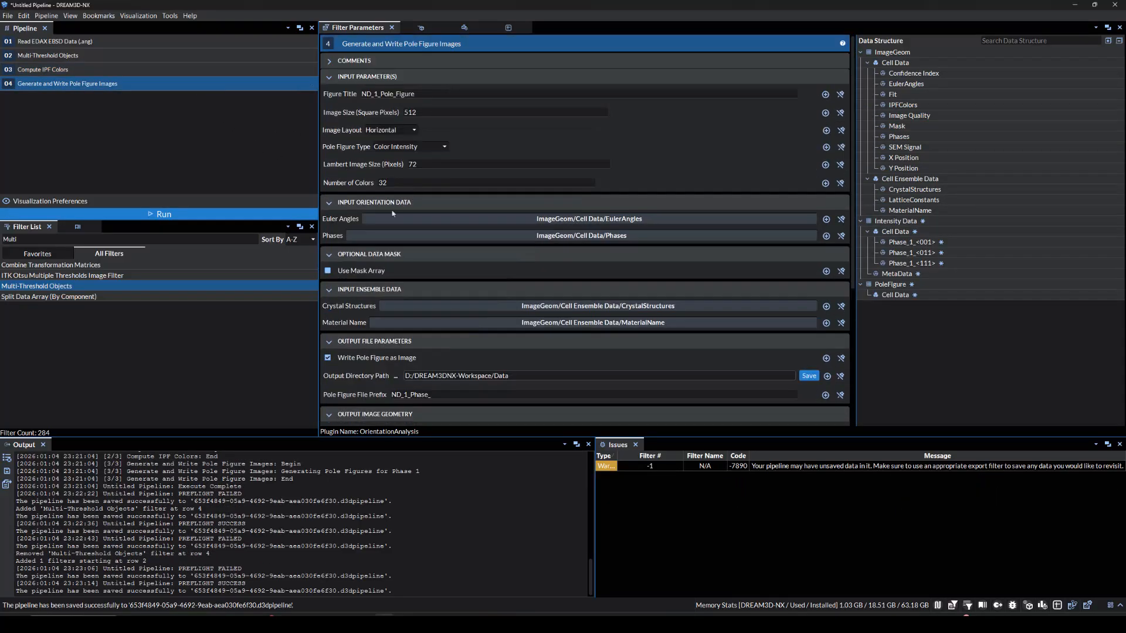
left_click(328, 271)
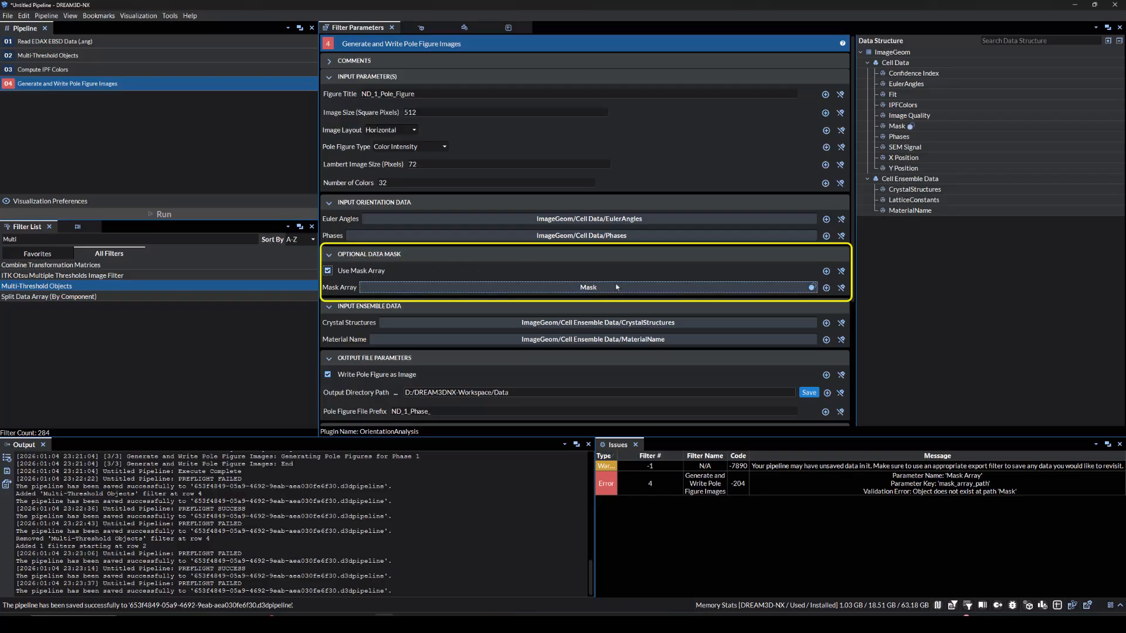
left_click(897, 128)
left_click_drag(897, 131, 625, 282)
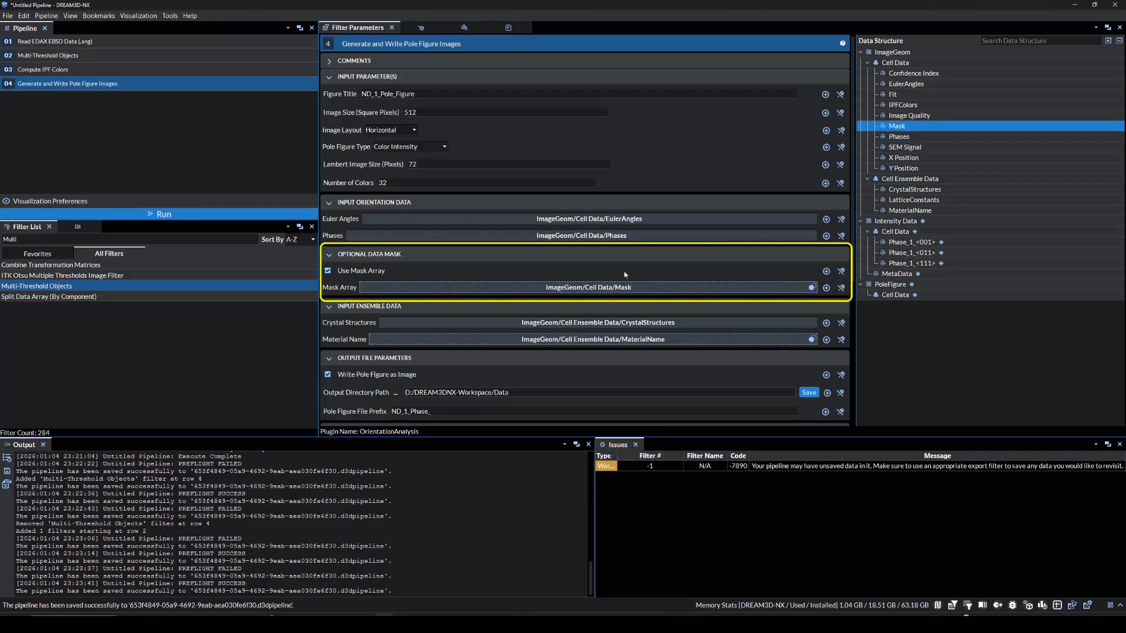
Run the pipeline and inspect the masked IPF map and updated pole figures in the visualization
left_click(221, 215)
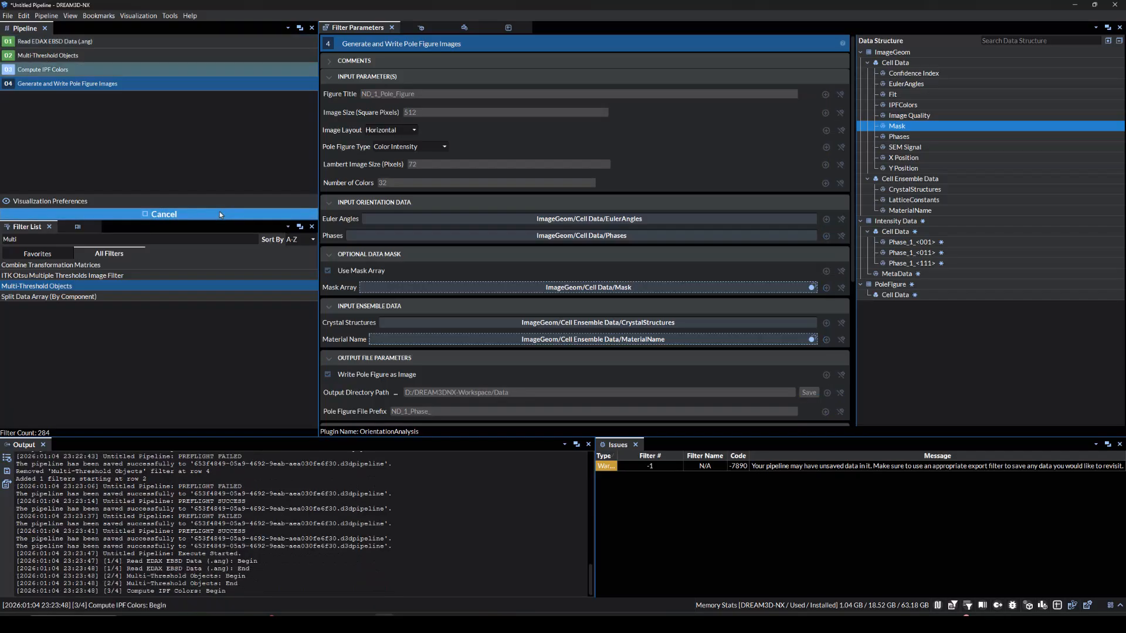
left_click(419, 34)
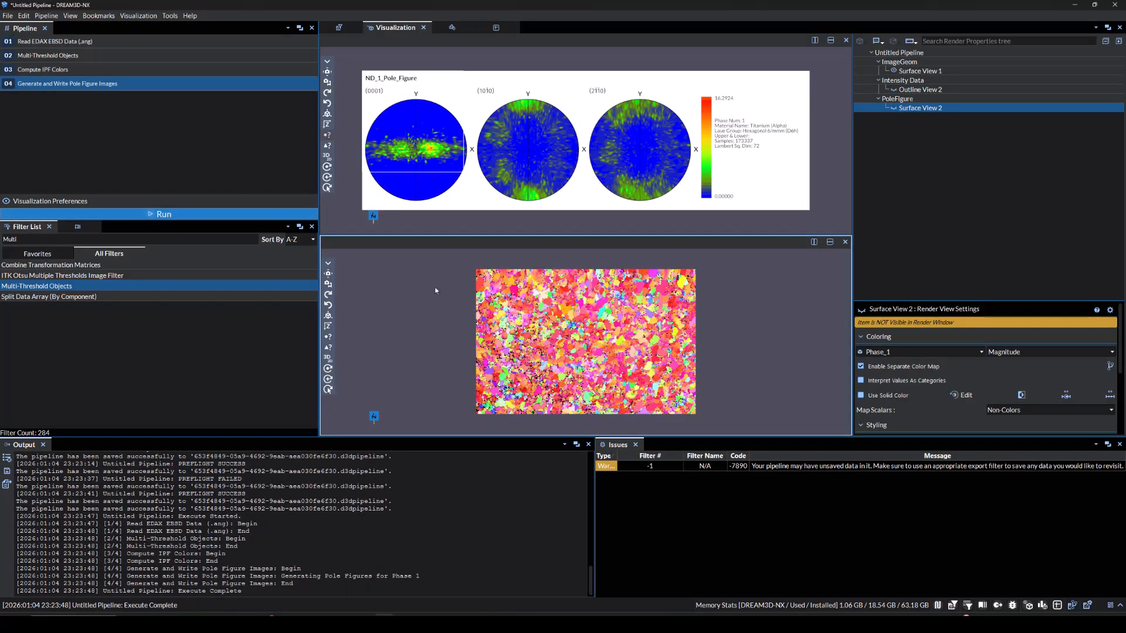
scroll(623, 343, "up", 3)
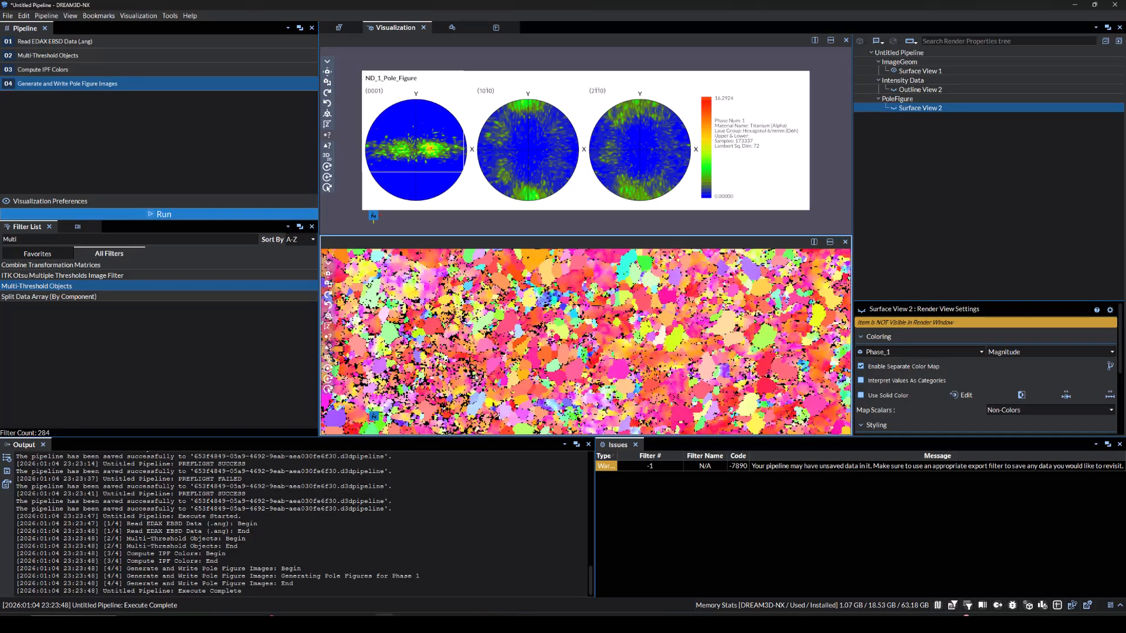
scroll(476, 379, "up", 2)
scroll(500, 346, "up", 2)
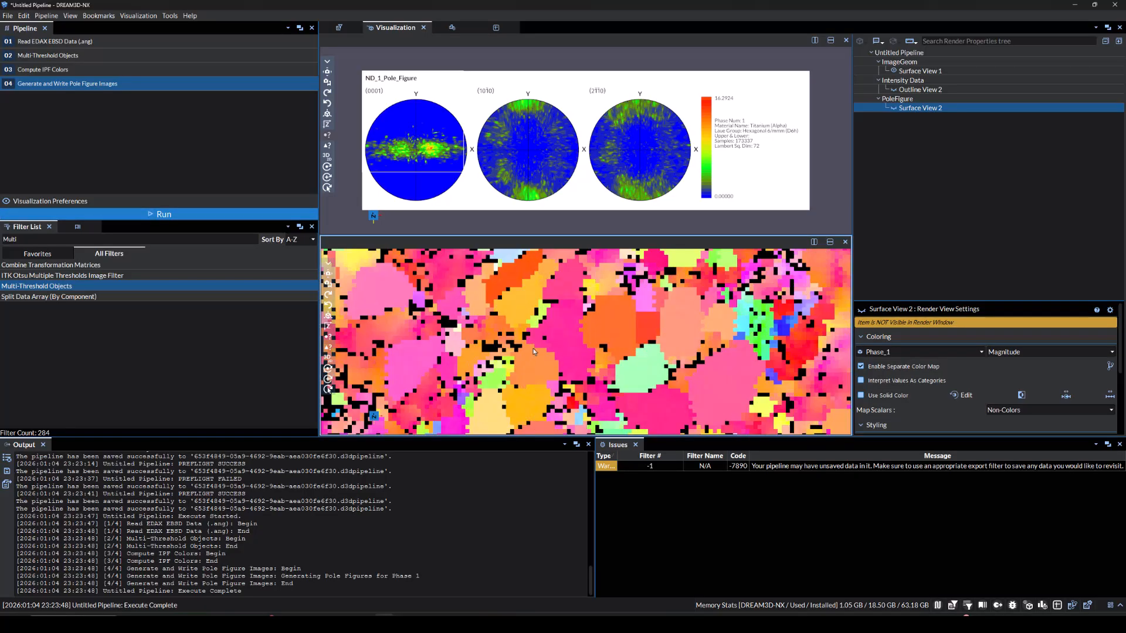
scroll(518, 349, "up", 2)
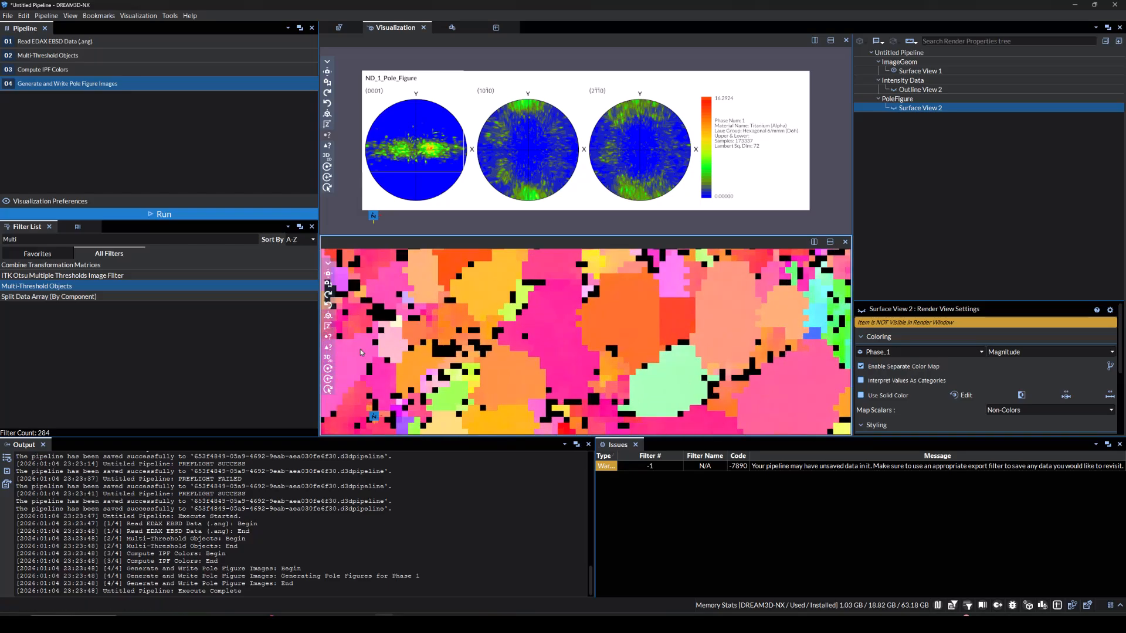
Search for Write Drea and add the Write DREAM3D-NX File filter to the pipeline
double_click(194, 241)
type("Write Dream")
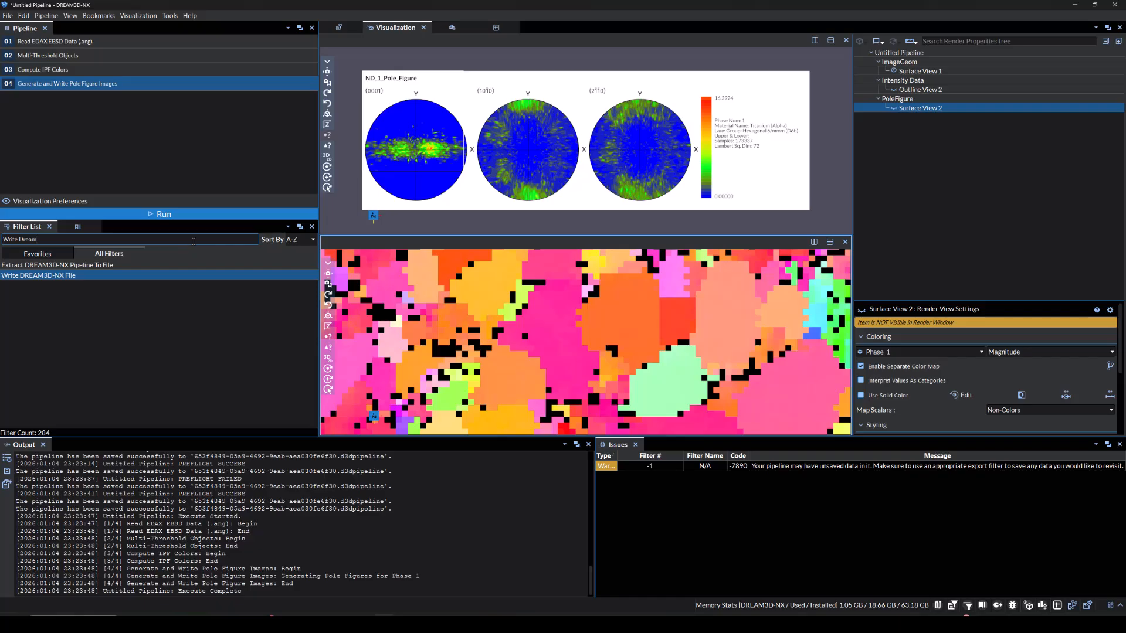
key("Return")
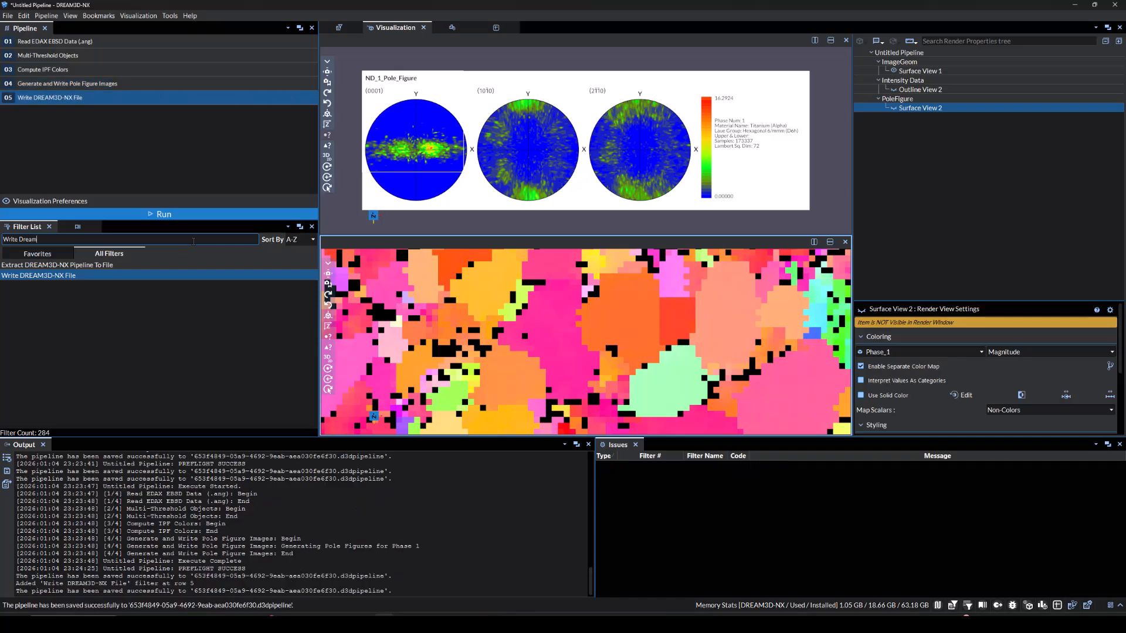
Set the Write DREAM3D-NX File output path to ExampleFile.dream3d in the D:/DREAM3DNX-Workspace/Data folder
left_click(108, 99)
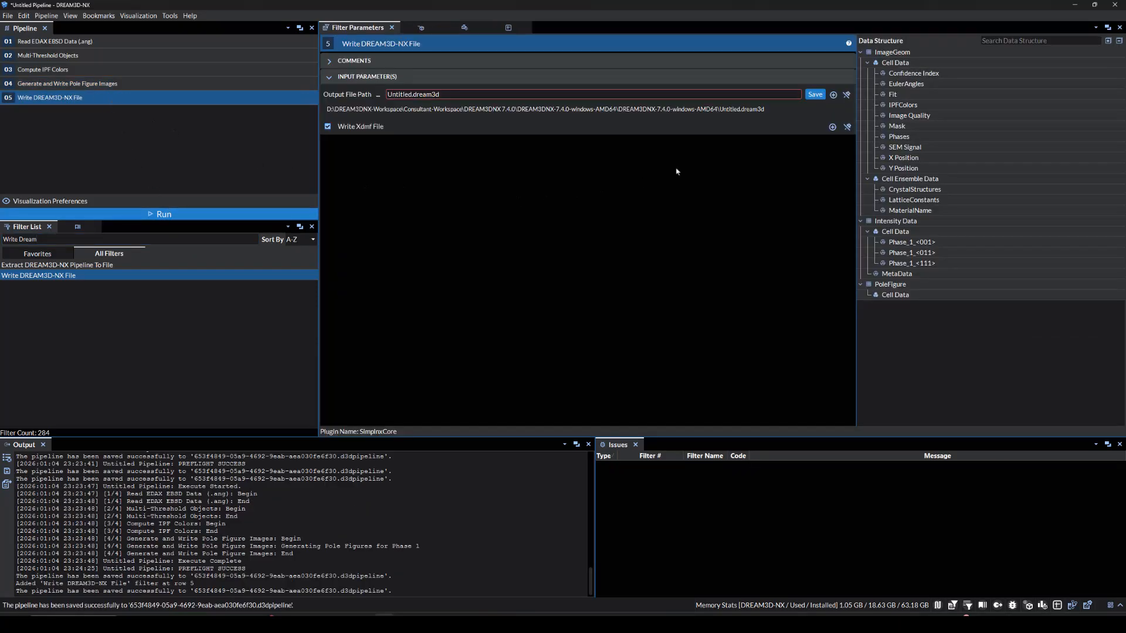
left_click(815, 95)
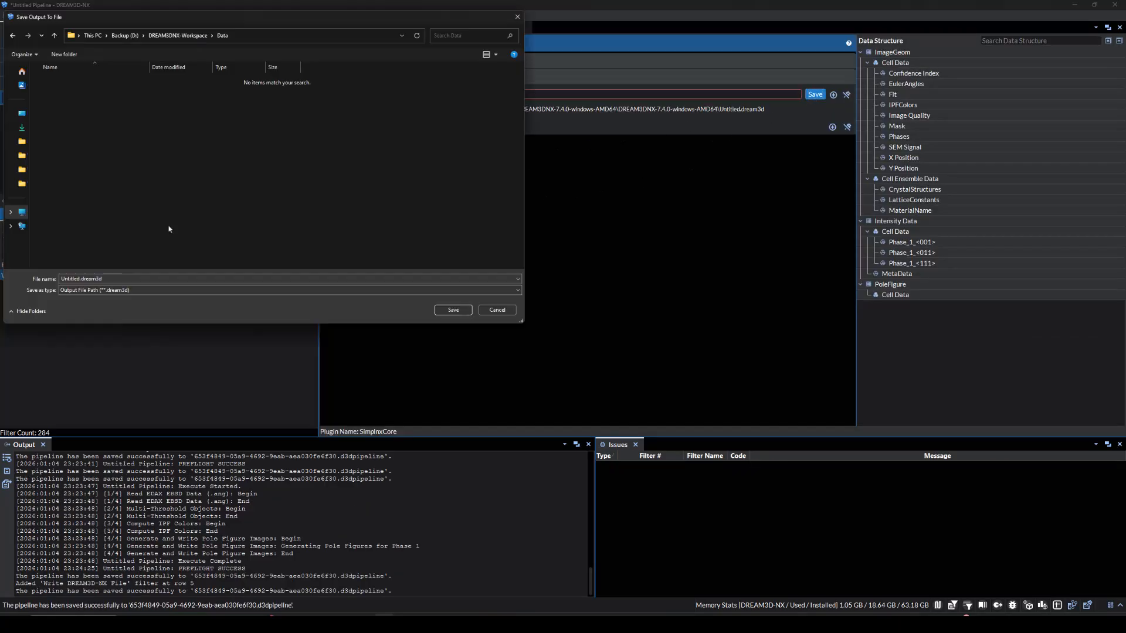
double_click(124, 278)
key("BackSpace")
type("E")
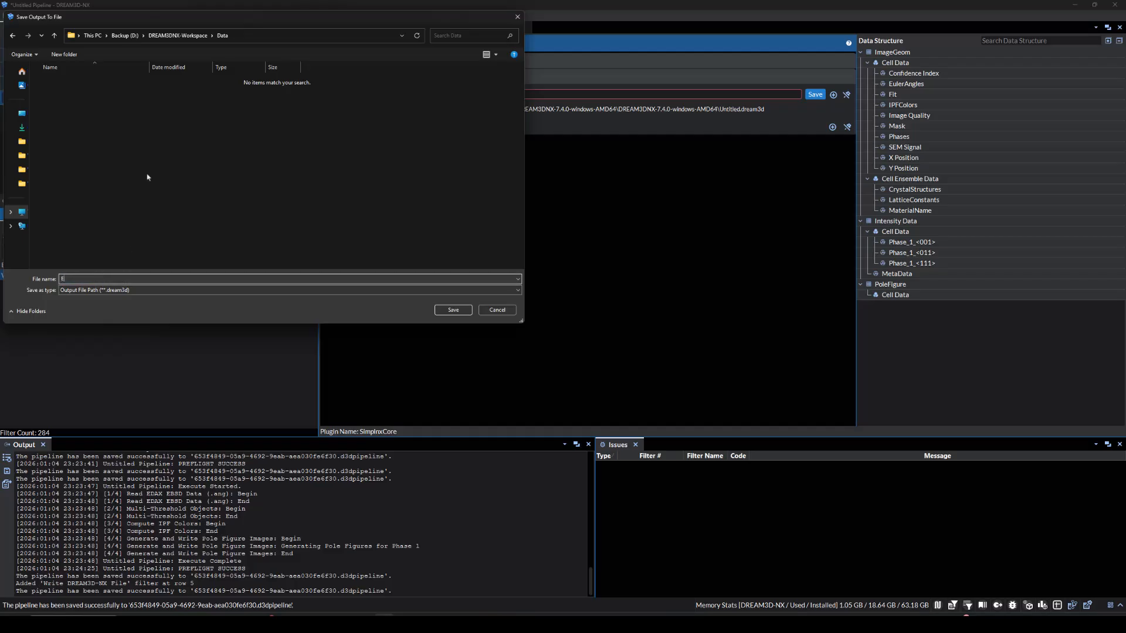
type("xampleFile")
key("Return")
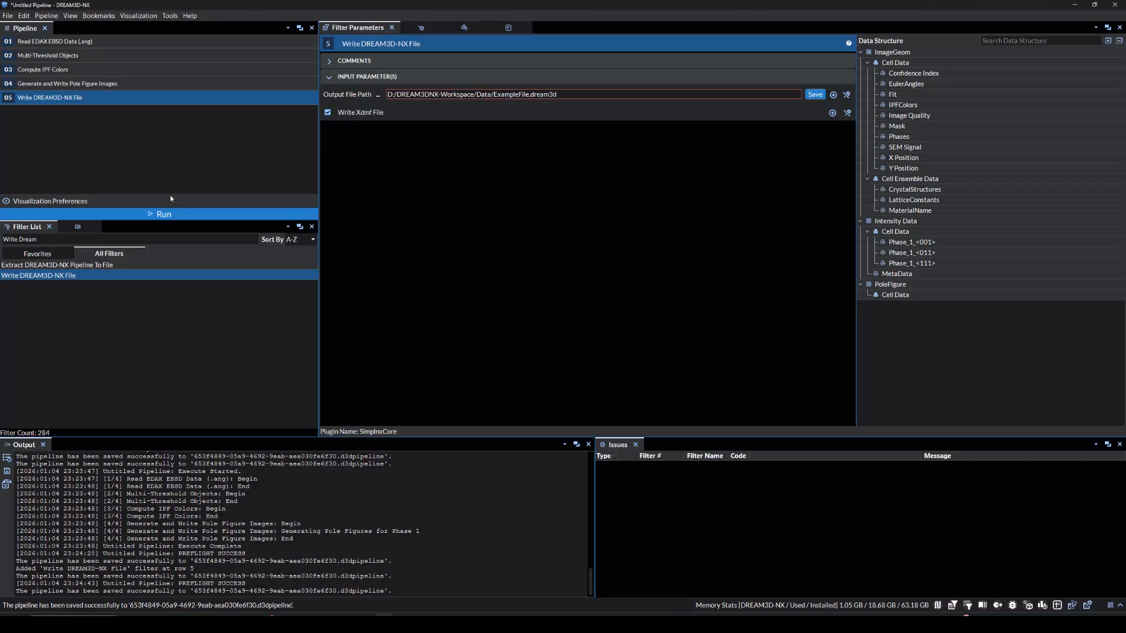
Run the pipeline and open the Data output folder in File Explorer
left_click(167, 214)
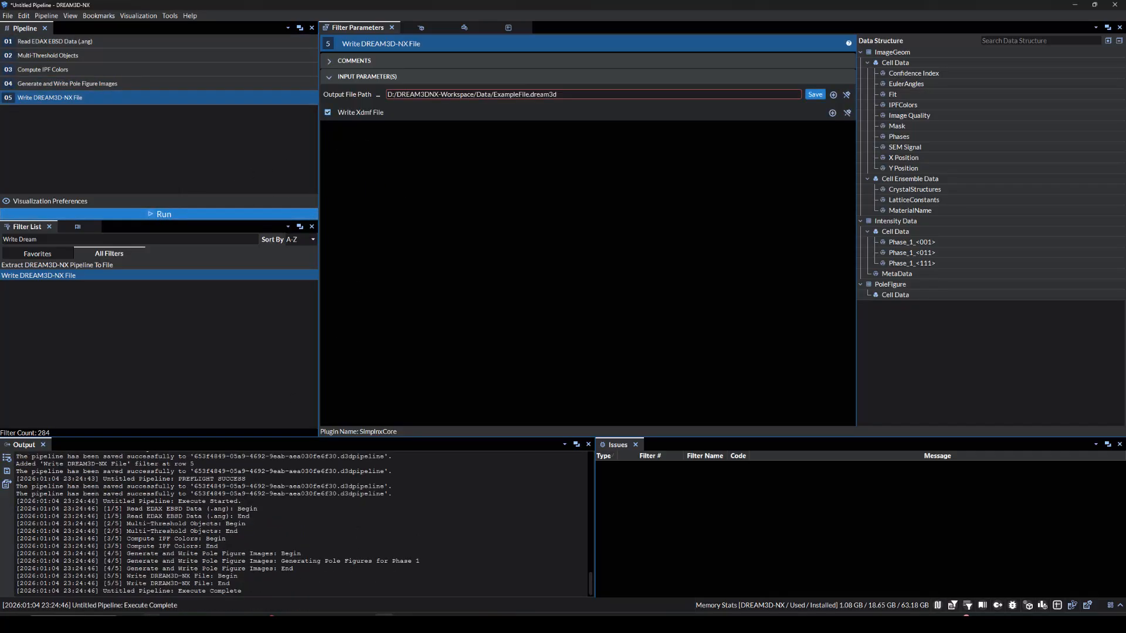
left_click(154, 624)
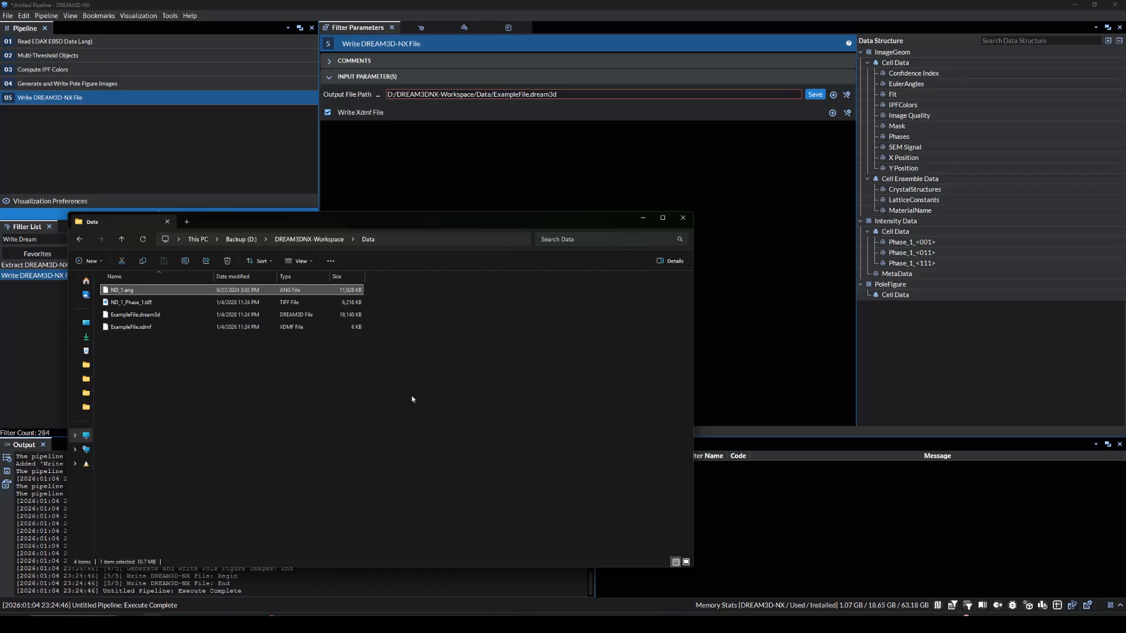